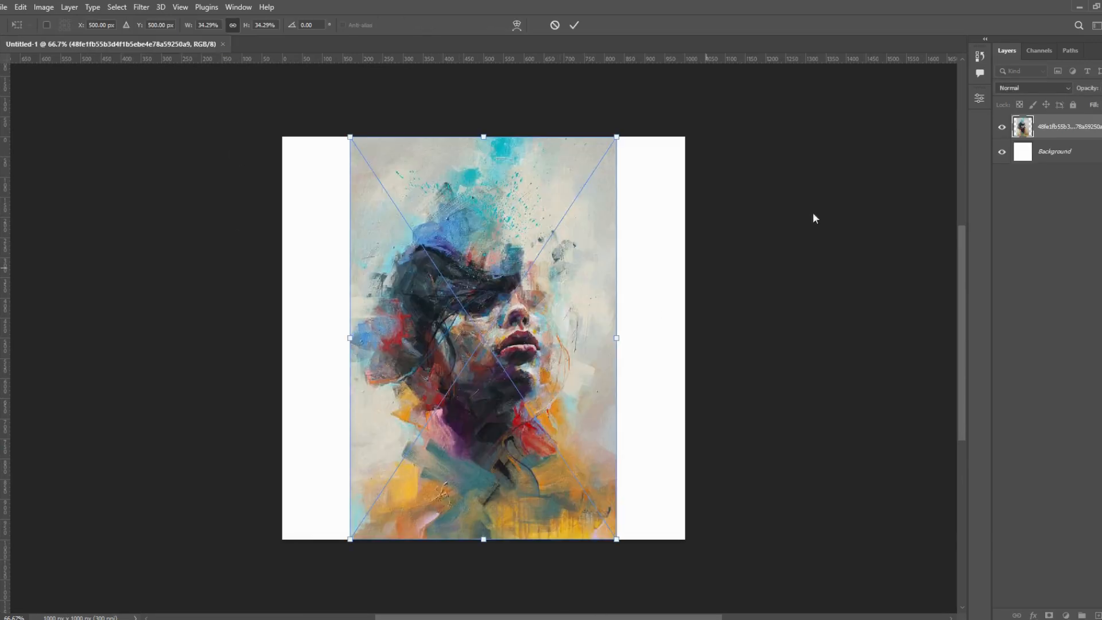
# - Place the painted portrait image on the blank canvas and open its smart object contents
pyautogui.press('Return')
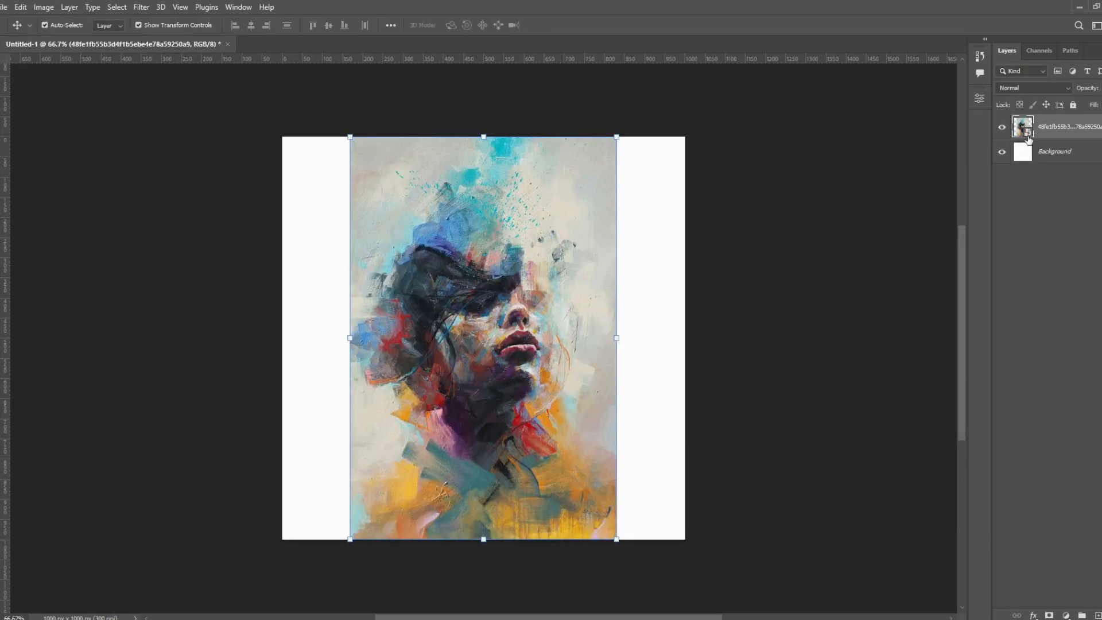
pyautogui.doubleClick(1023, 127)
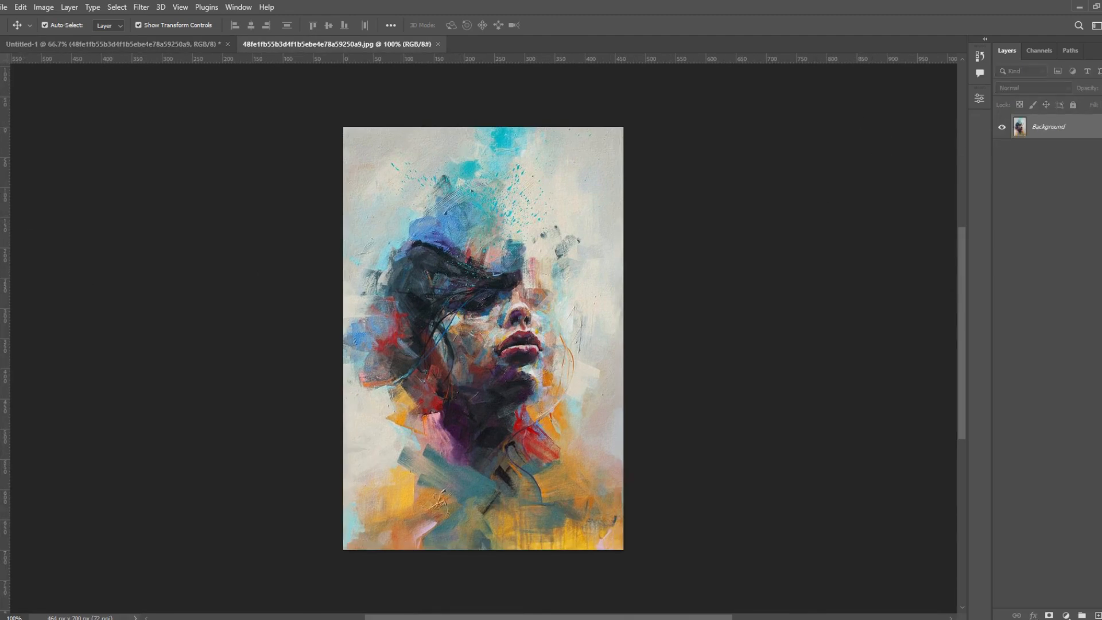
# - Extend the portrait on all sides to about 972 × 1040 px using the Crop tool with Content-Aware fill
pyautogui.press('c')
pyautogui.click(429, 27)
pyautogui.moveTo(624, 326); pyautogui.dragTo(713, 328)
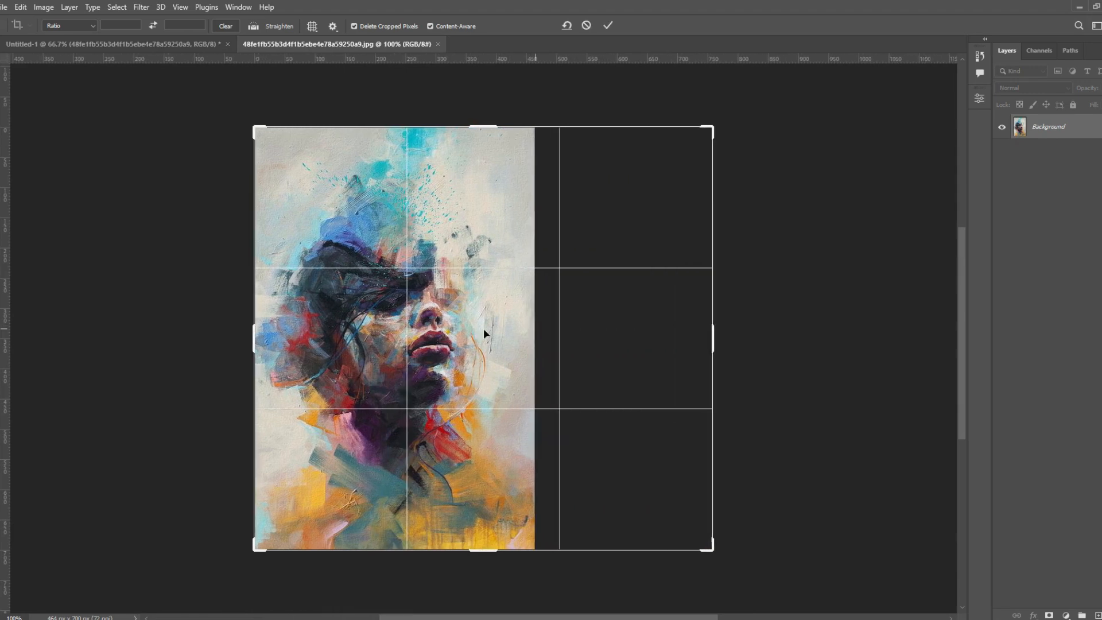
pyautogui.moveTo(254, 339); pyautogui.dragTo(189, 338)
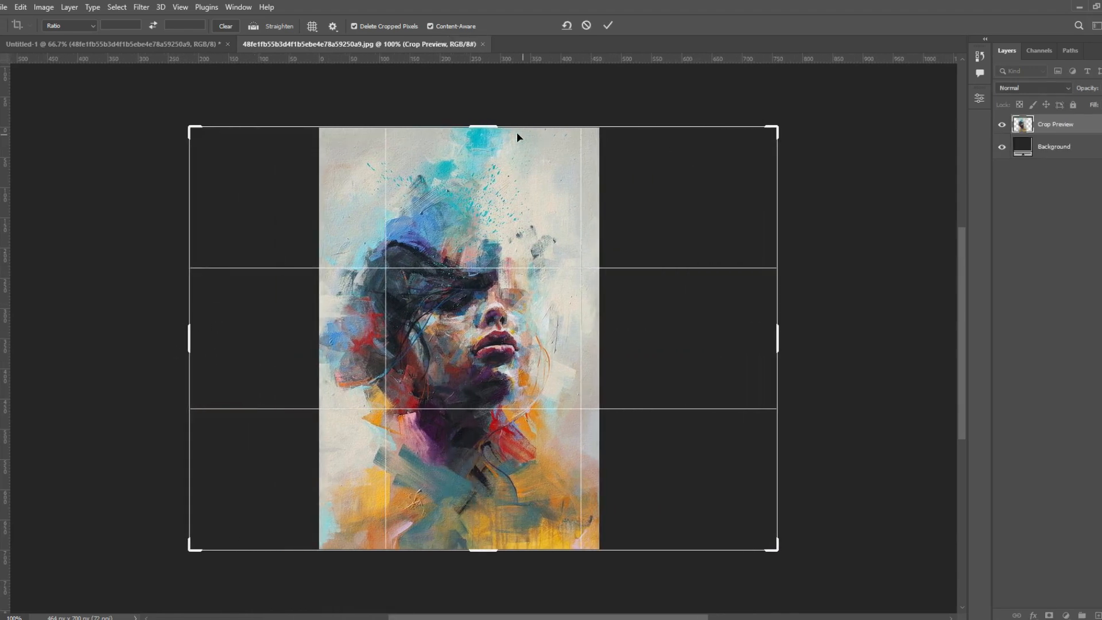
pyautogui.moveTo(490, 114); pyautogui.dragTo(486, 70)
pyautogui.scroll(-1, 498, 546)
pyautogui.scroll(-2, 499, 544)
pyautogui.click(490, 554)
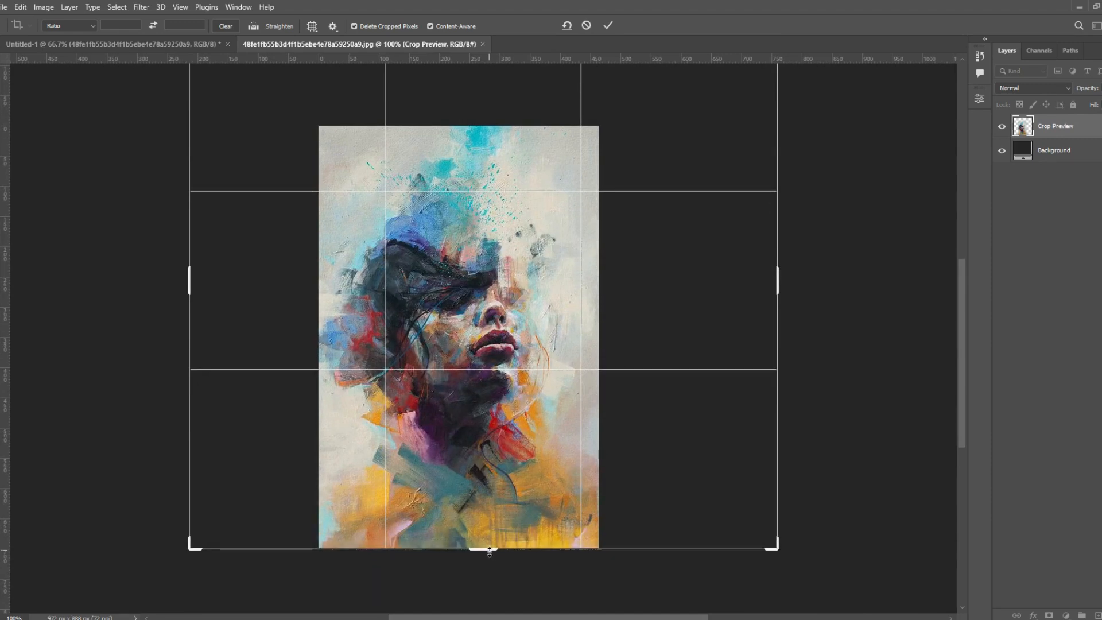
pyautogui.moveTo(490, 549); pyautogui.dragTo(491, 597)
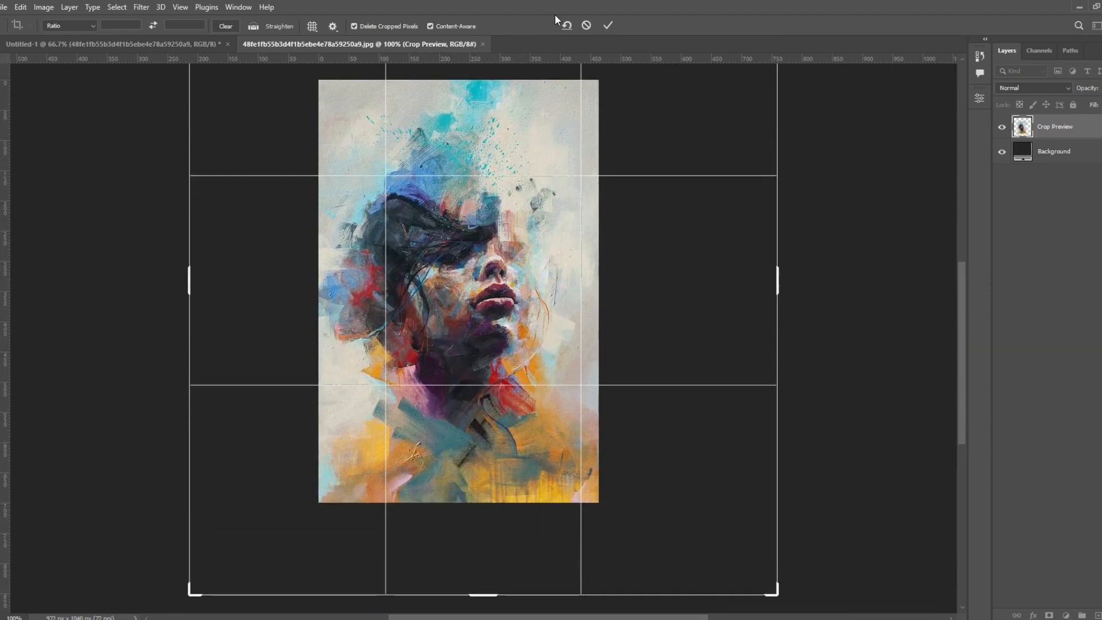
pyautogui.click(608, 25)
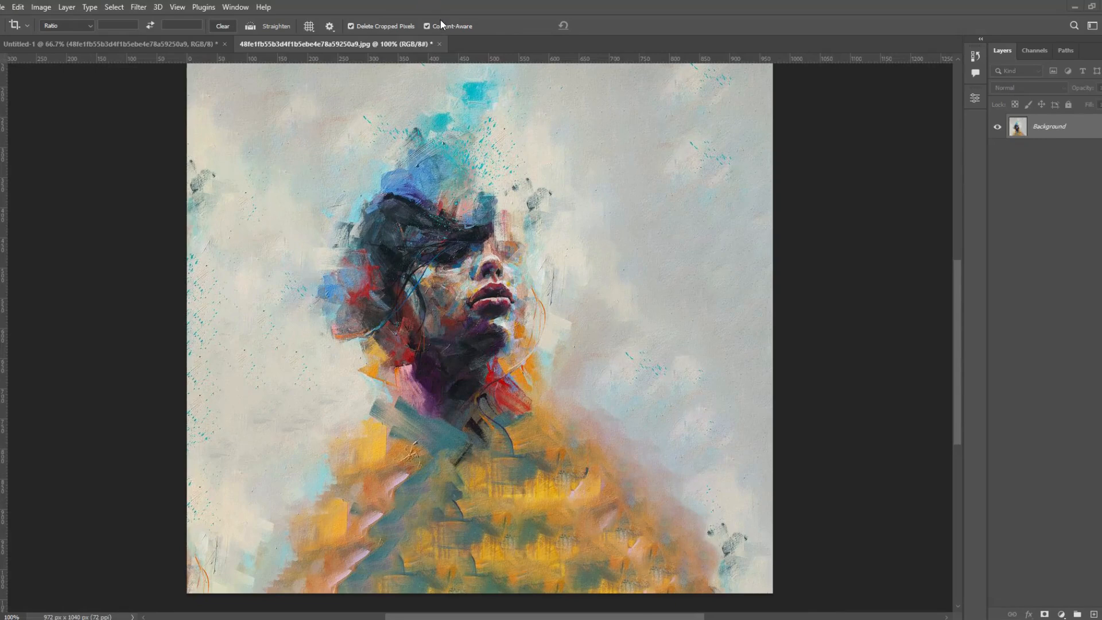
# - Close the portrait's smart object document and save its changes
pyautogui.click(439, 45)
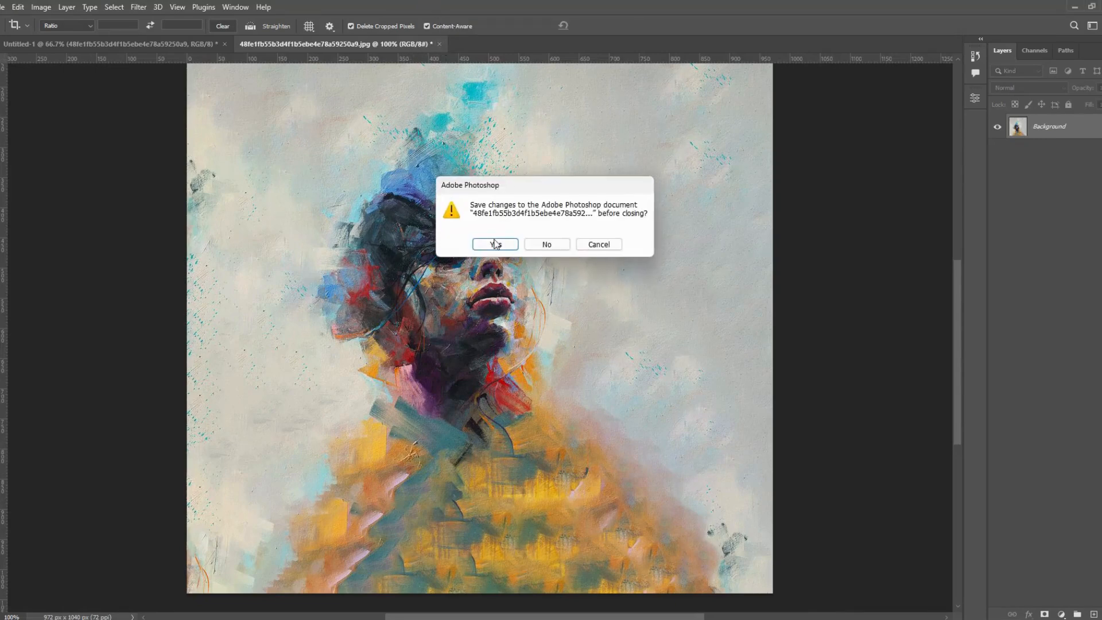
pyautogui.click(494, 243)
pyautogui.click(447, 96)
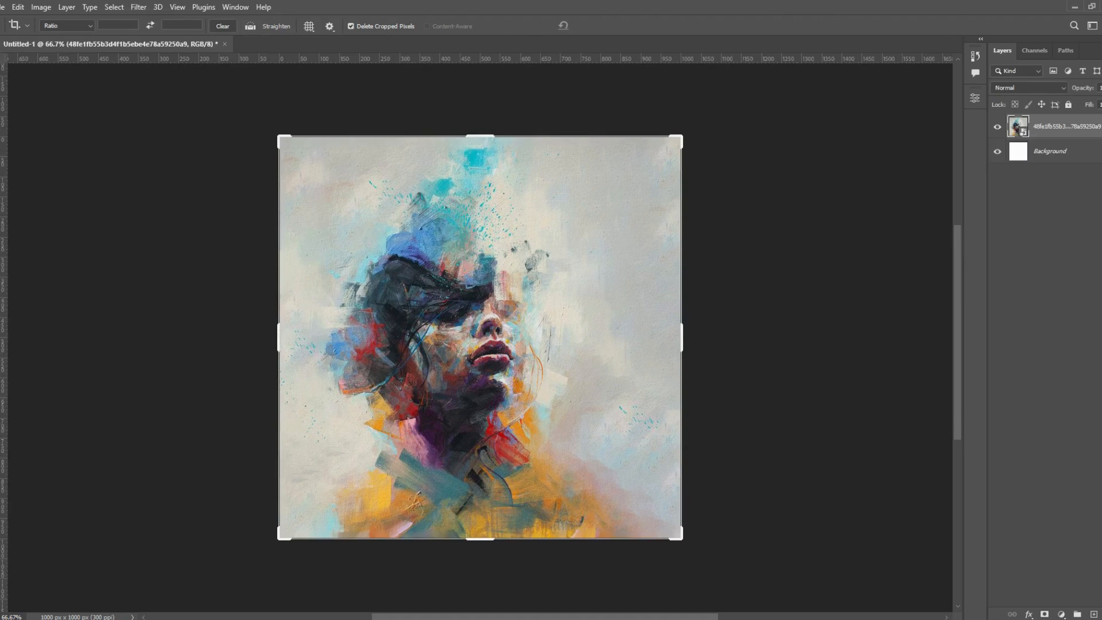
# - Scale the extended portrait to about 29.26% and reposition it so the head sits centrally and the artwork covers the canvas
pyautogui.press('v')
pyautogui.moveTo(409, 370); pyautogui.dragTo(430, 322)
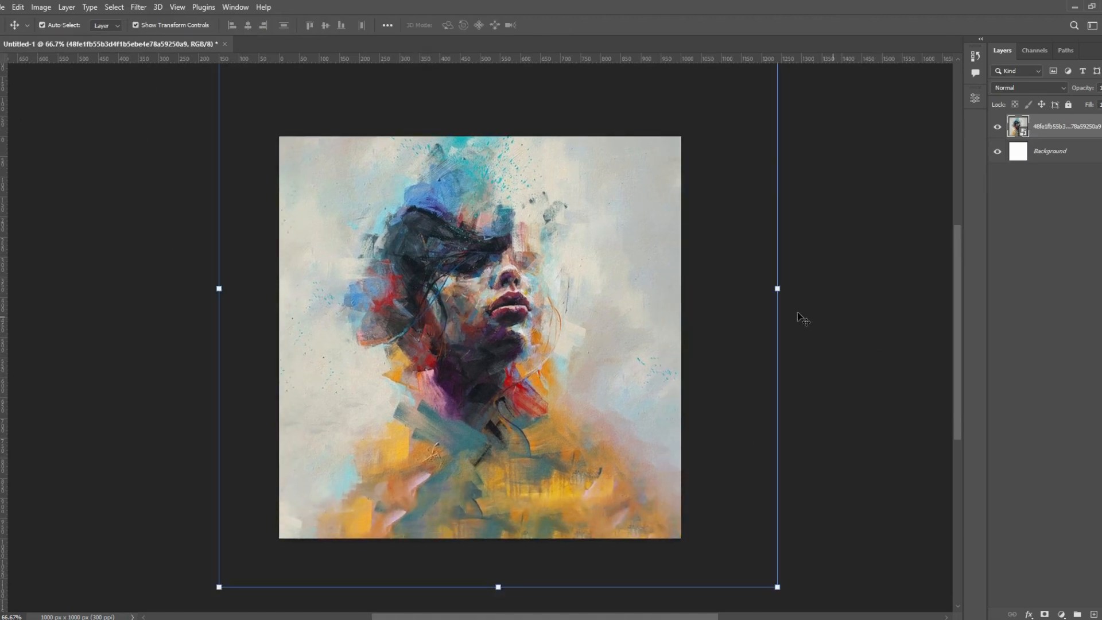
pyautogui.moveTo(777, 288); pyautogui.dragTo(696, 289)
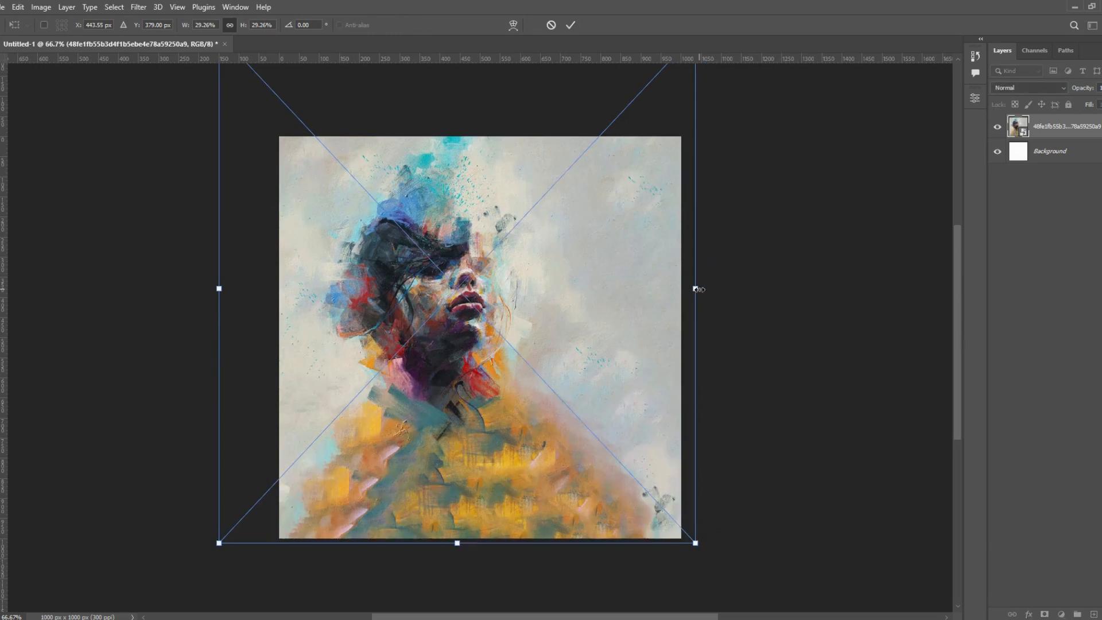
pyautogui.moveTo(523, 336); pyautogui.dragTo(527, 360)
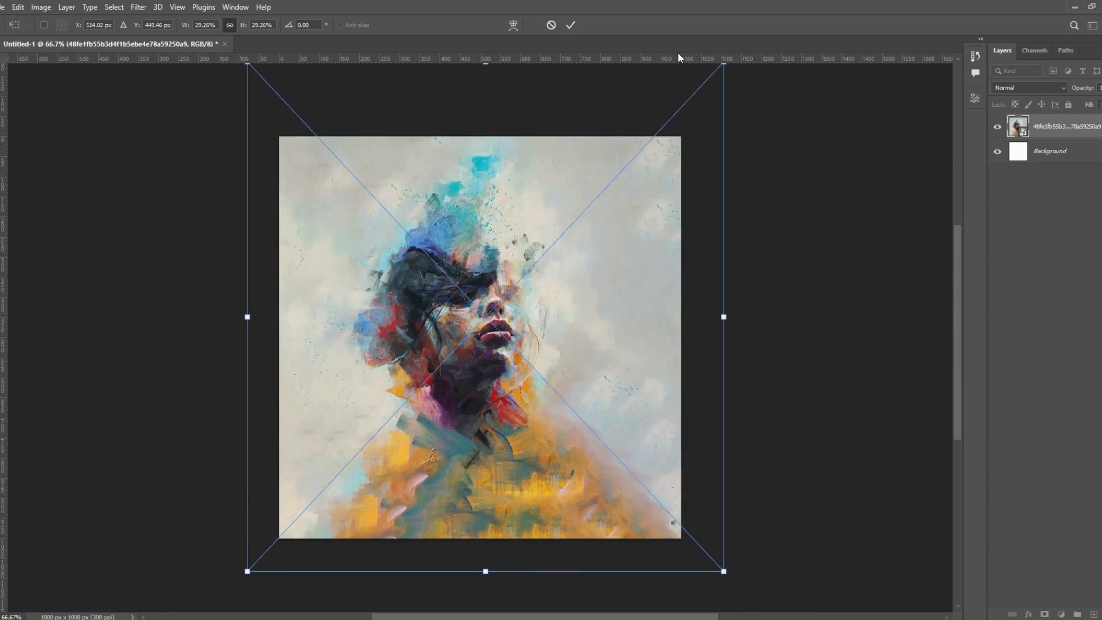
pyautogui.press('Return')
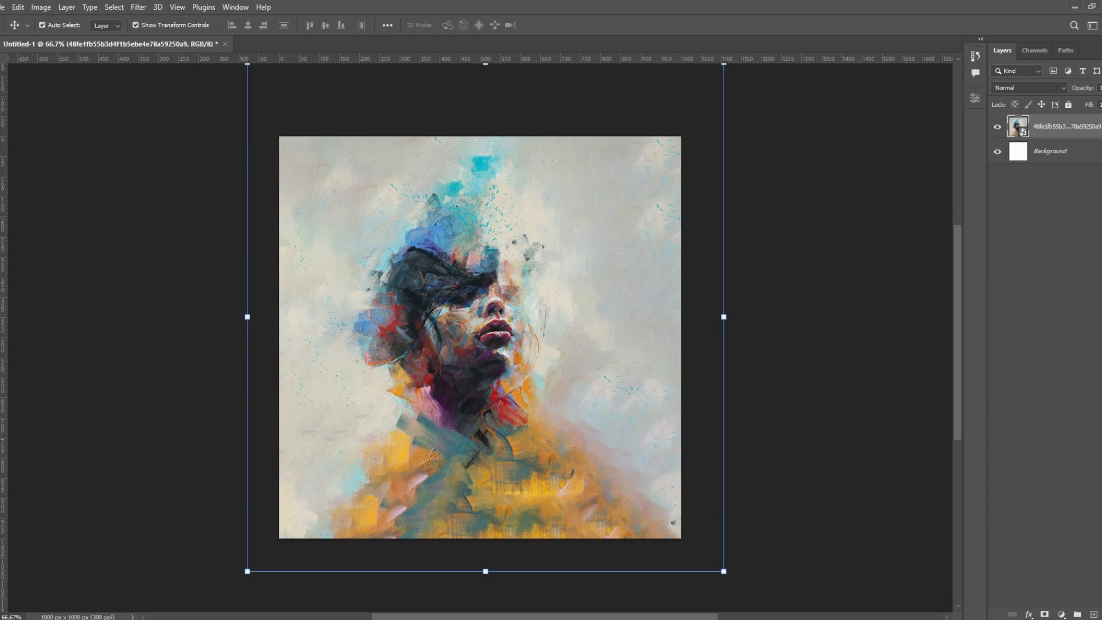
# - Create a paragraph text box across the face and paste the headline "Nurturing Intelligence Through the Joy of Creativity"
pyautogui.press('t')
pyautogui.moveTo(327, 218); pyautogui.dragTo(617, 290)
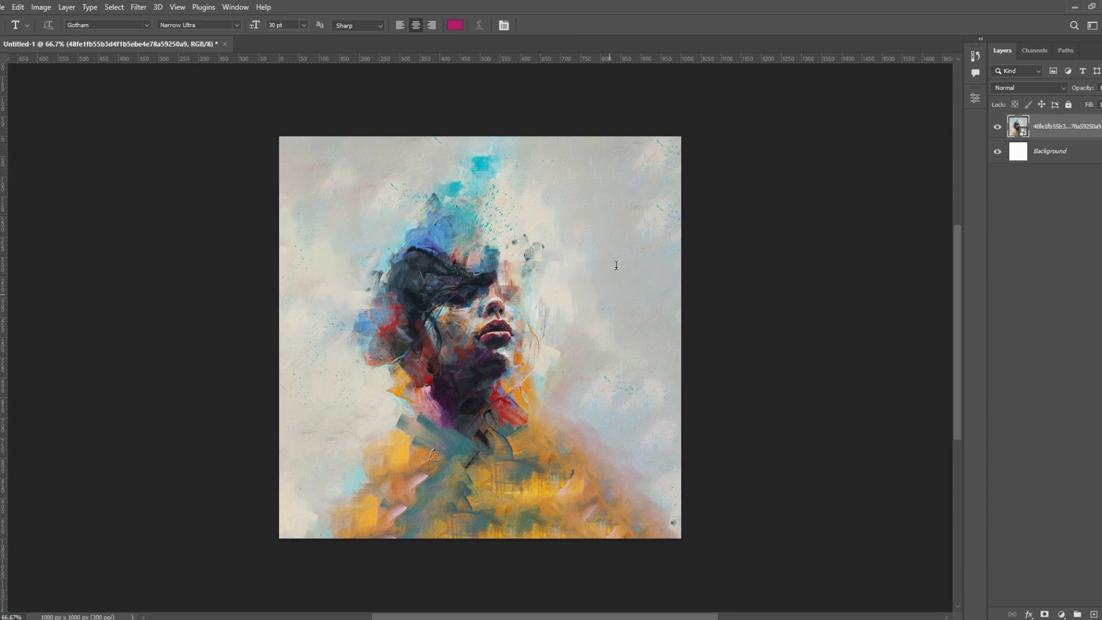
pyautogui.click(975, 98)
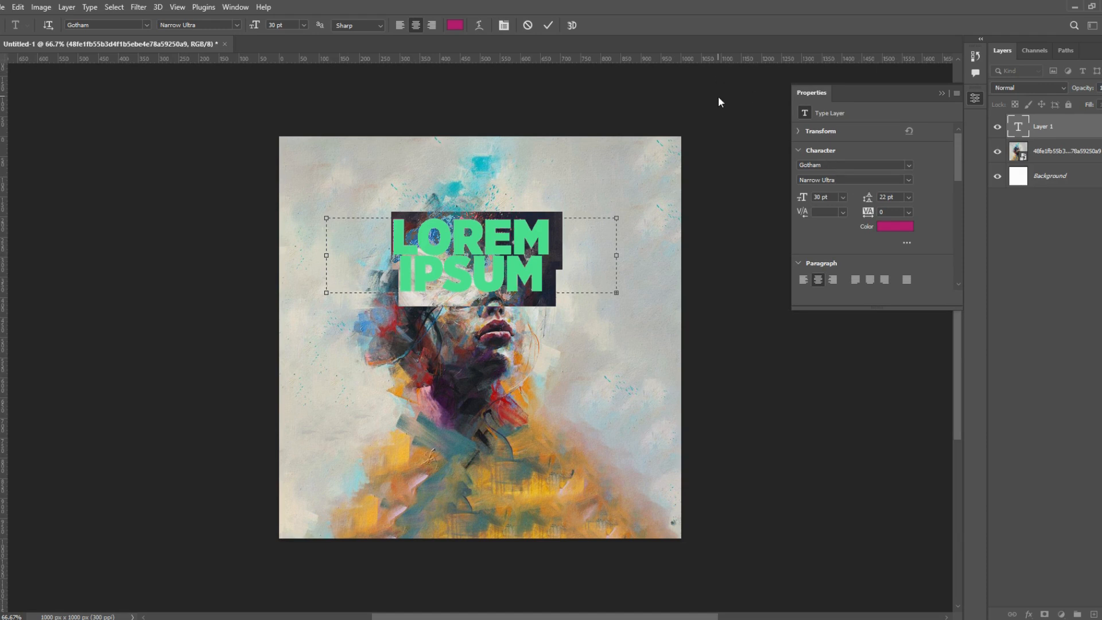
pyautogui.hotkey('ctrl', 'v')
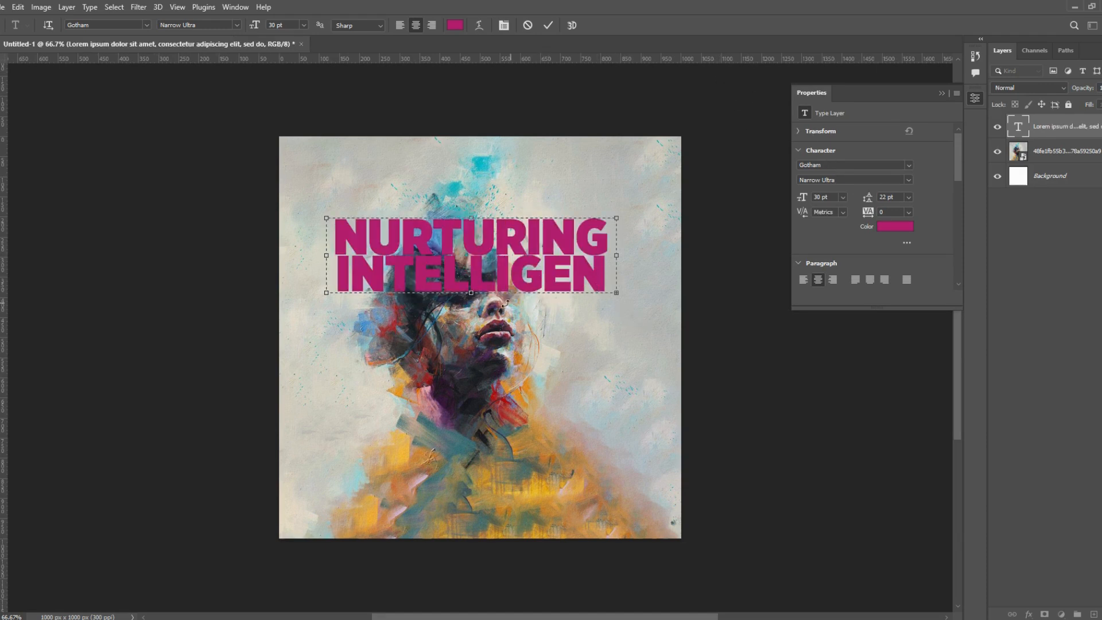
# - Enlarge the text box to about 547 px high and widen it to fit the whole headline, then commit the text
pyautogui.moveTo(471, 293); pyautogui.dragTo(474, 437)
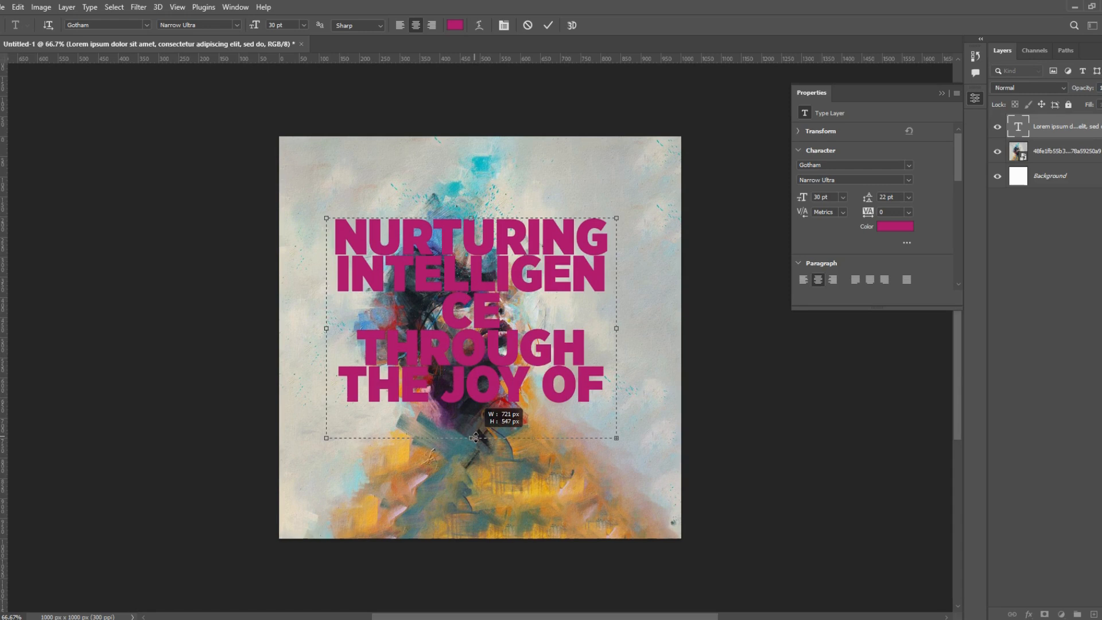
pyautogui.moveTo(617, 329); pyautogui.dragTo(654, 328)
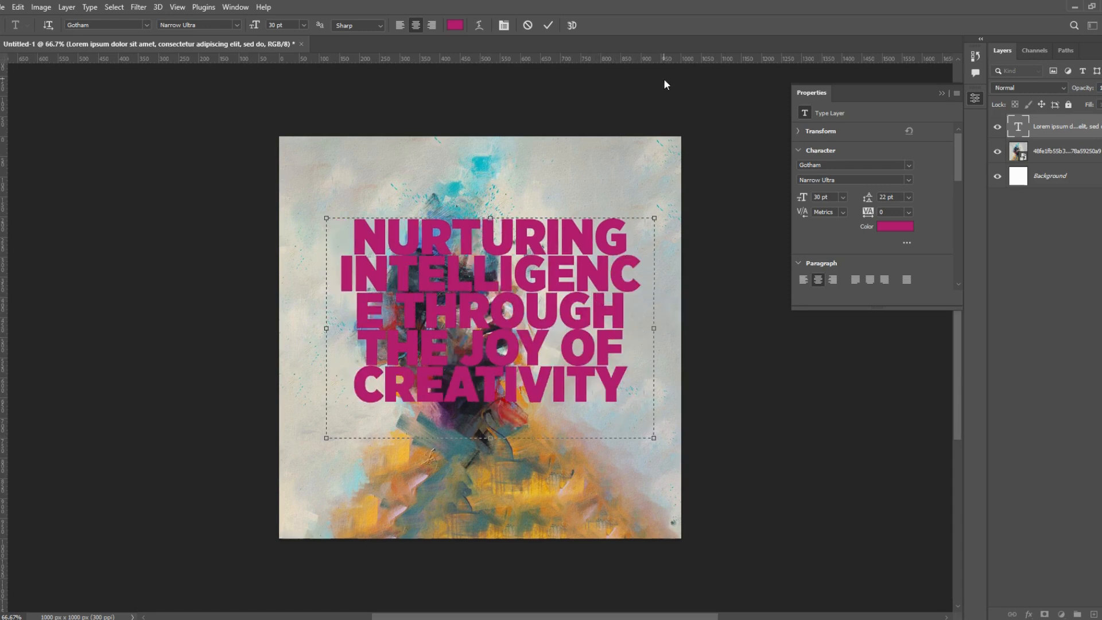
pyautogui.hotkey('ctrl', 'Return')
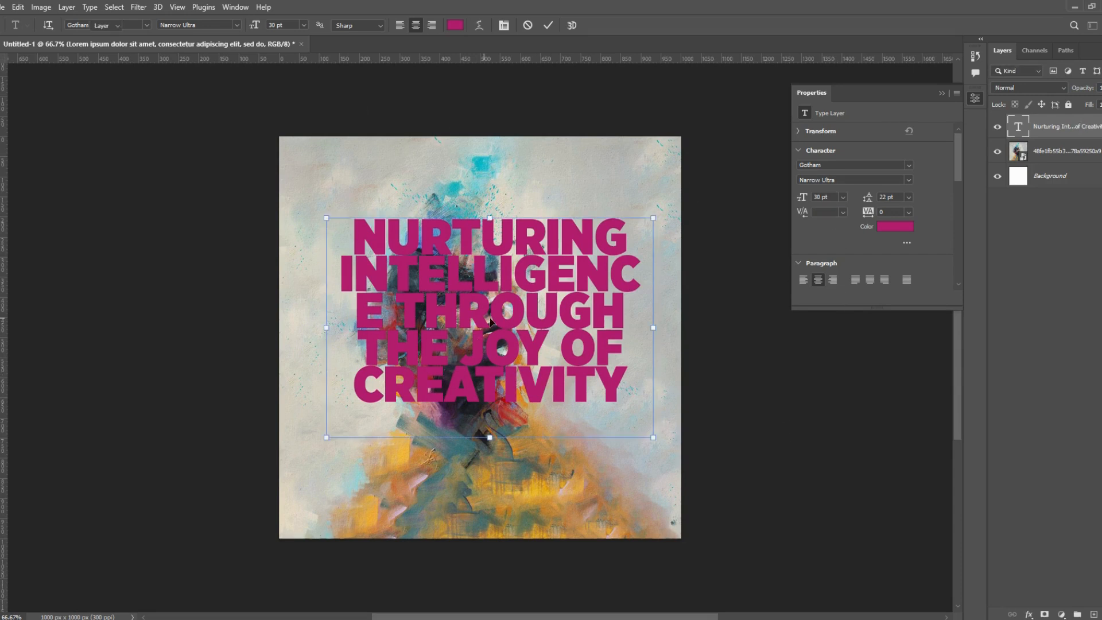
# - Set the headline's text colour to light grey c7c7c4 by sampling colours from the artwork
pyautogui.press('v')
pyautogui.click(895, 226)
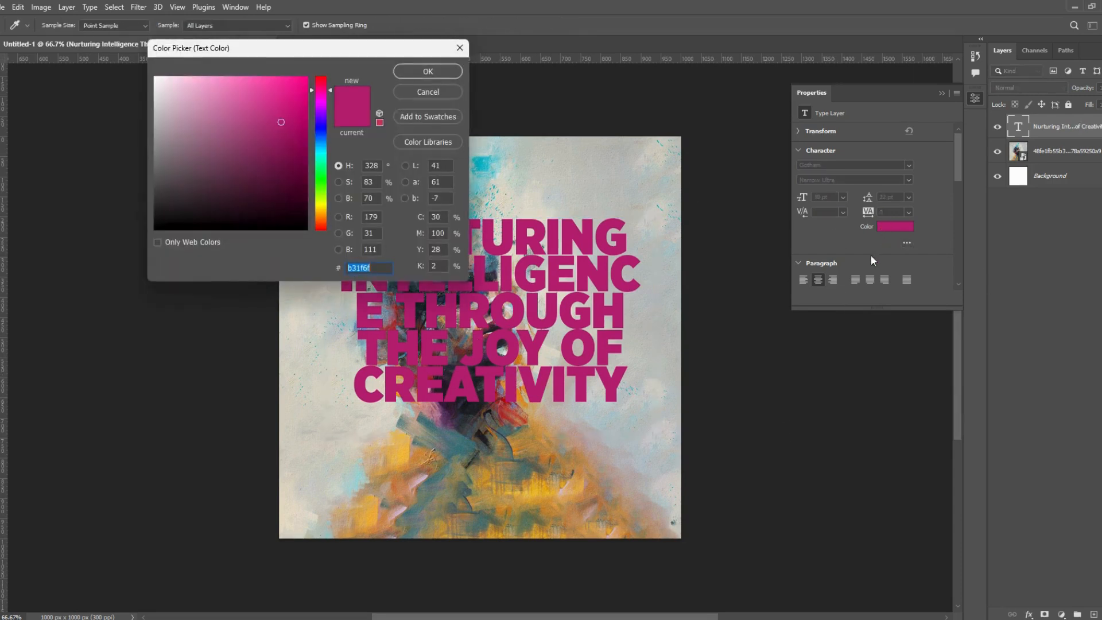
pyautogui.click(512, 468)
pyautogui.click(628, 415)
pyautogui.click(542, 474)
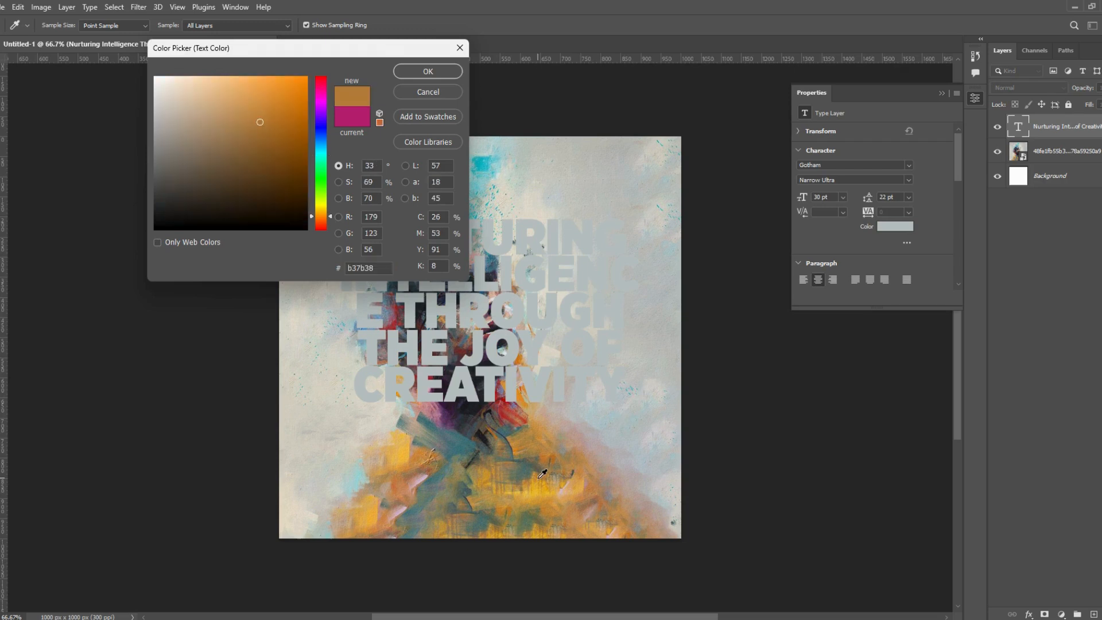
pyautogui.click(317, 479)
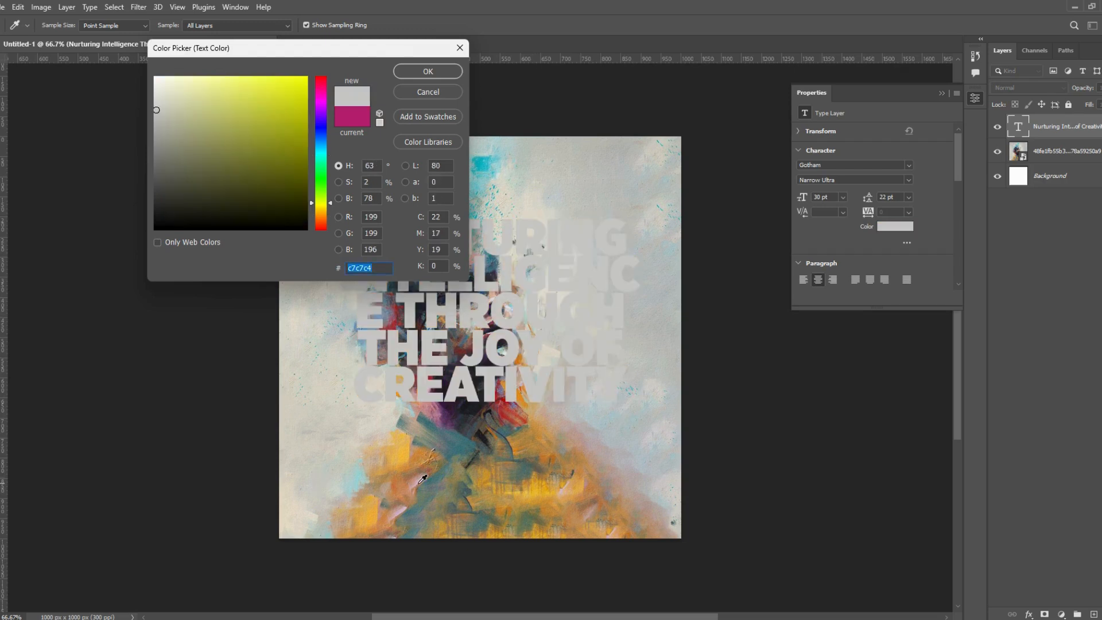
pyautogui.click(424, 72)
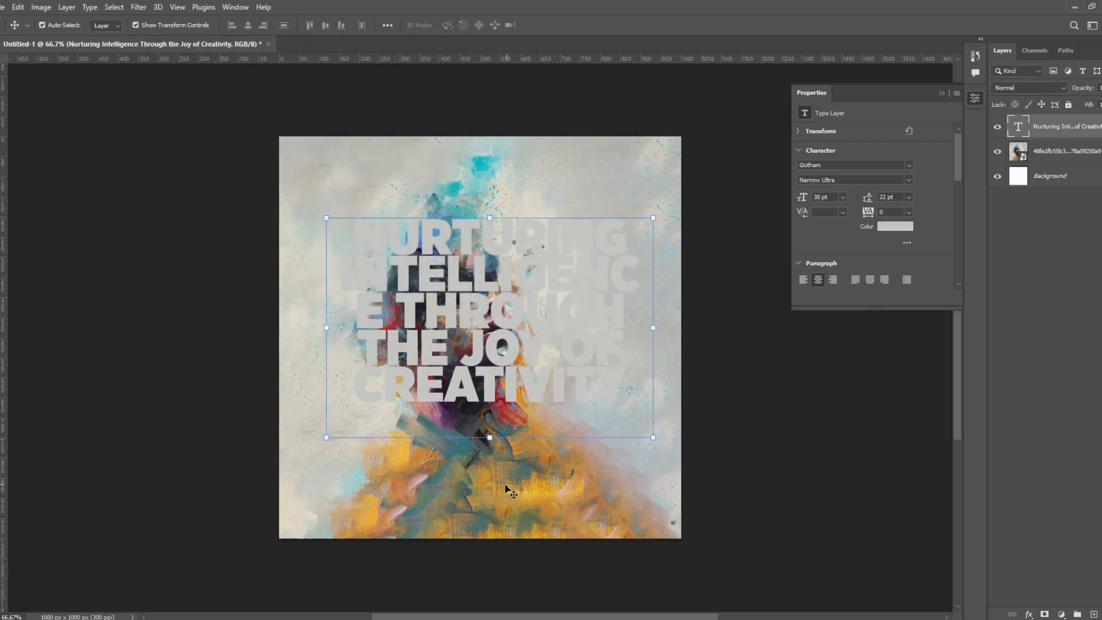
# - Draw a rectangle about 1067 × 1084 px over the whole canvas and fill it with a cyan-to-green linear gradient preset
pyautogui.press('u')
pyautogui.moveTo(270, 127); pyautogui.dragTo(699, 564)
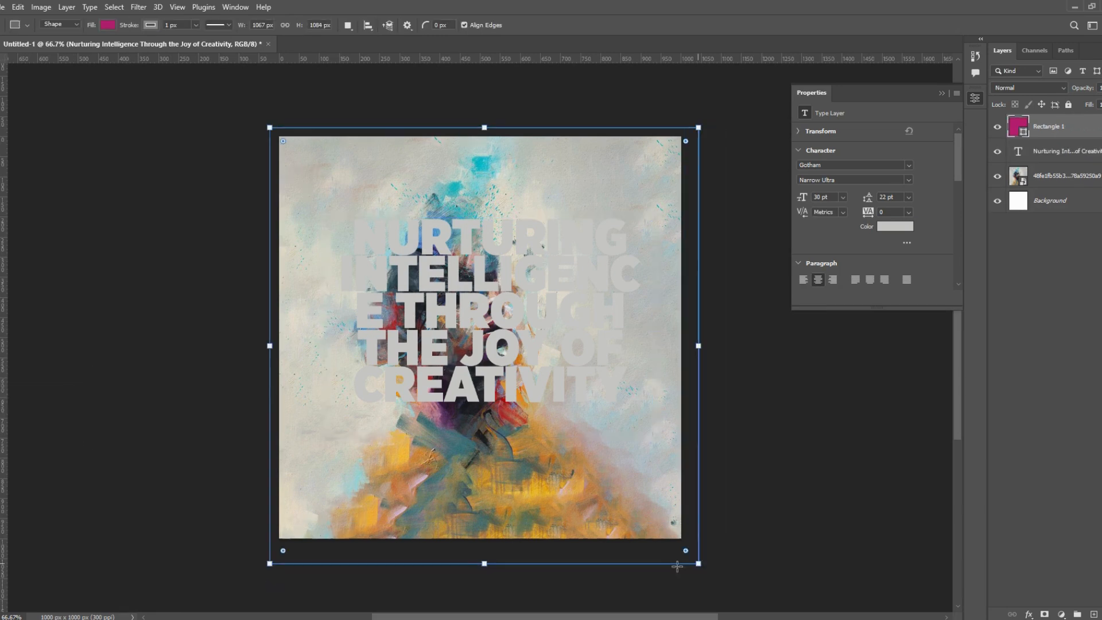
pyautogui.click(837, 218)
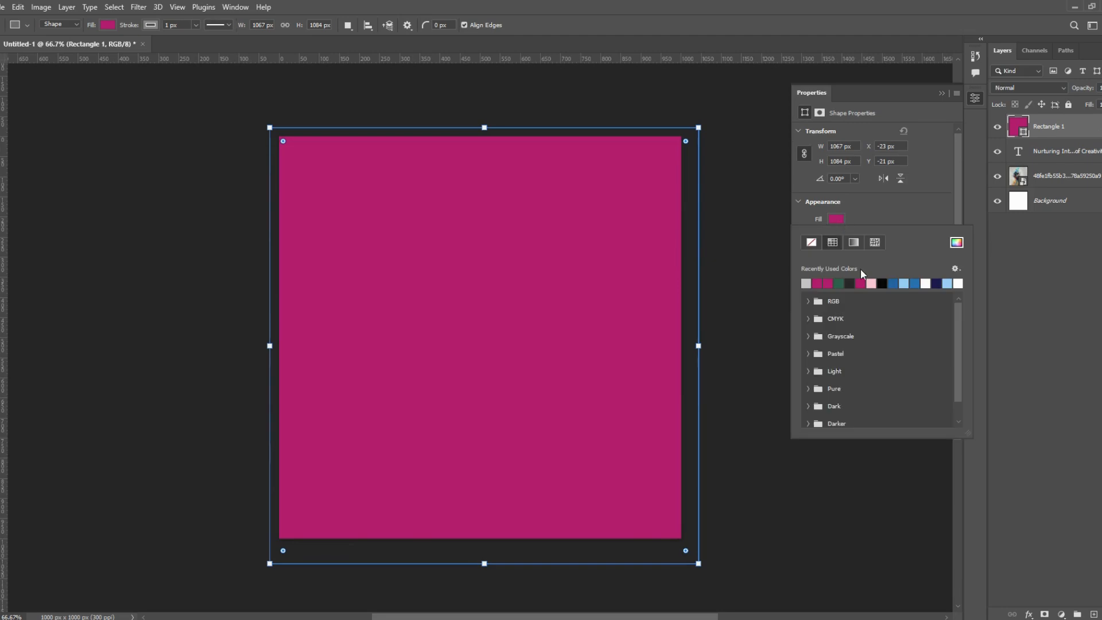
pyautogui.click(854, 242)
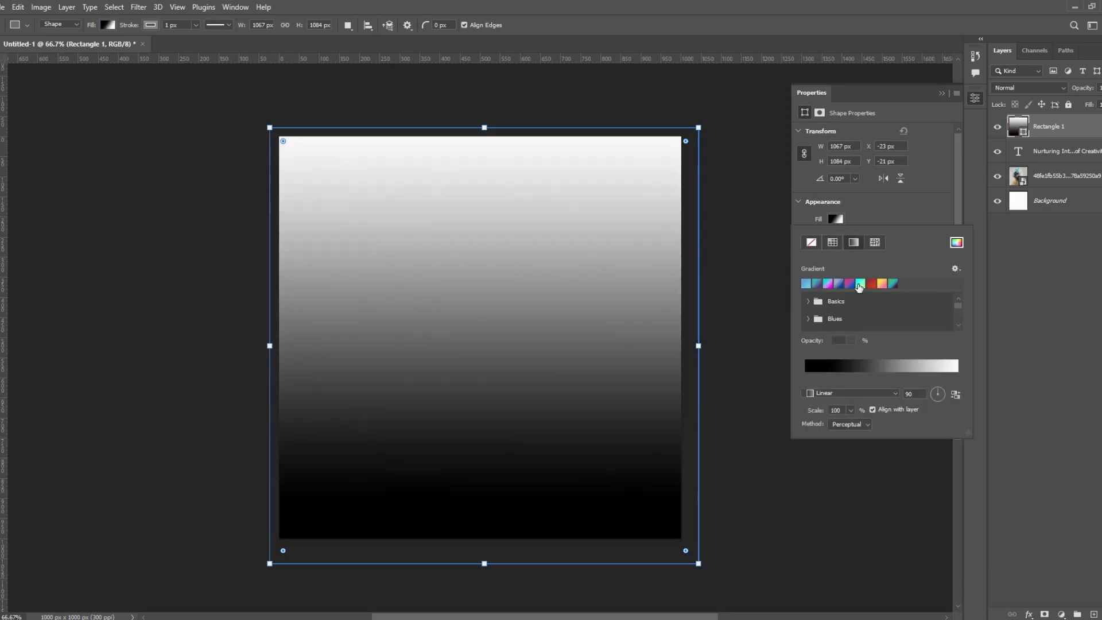
pyautogui.click(858, 284)
# - Change the gradient's green colour stop to a deep blue
pyautogui.click(958, 381)
pyautogui.doubleClick(957, 382)
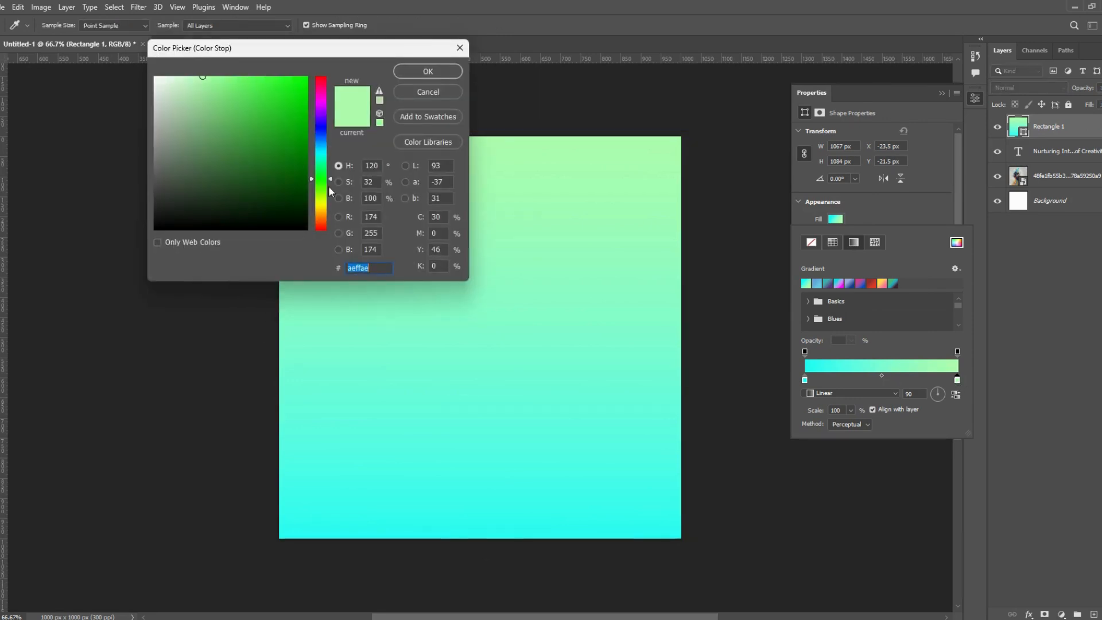
pyautogui.click(332, 126)
pyautogui.click(314, 140)
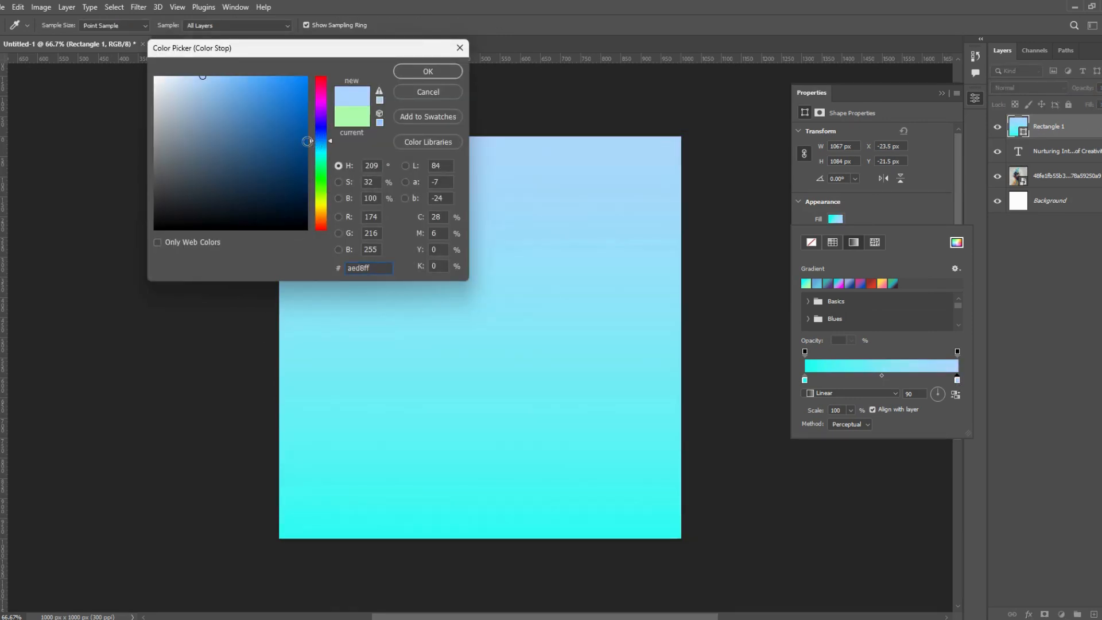
pyautogui.click(299, 130)
pyautogui.click(429, 71)
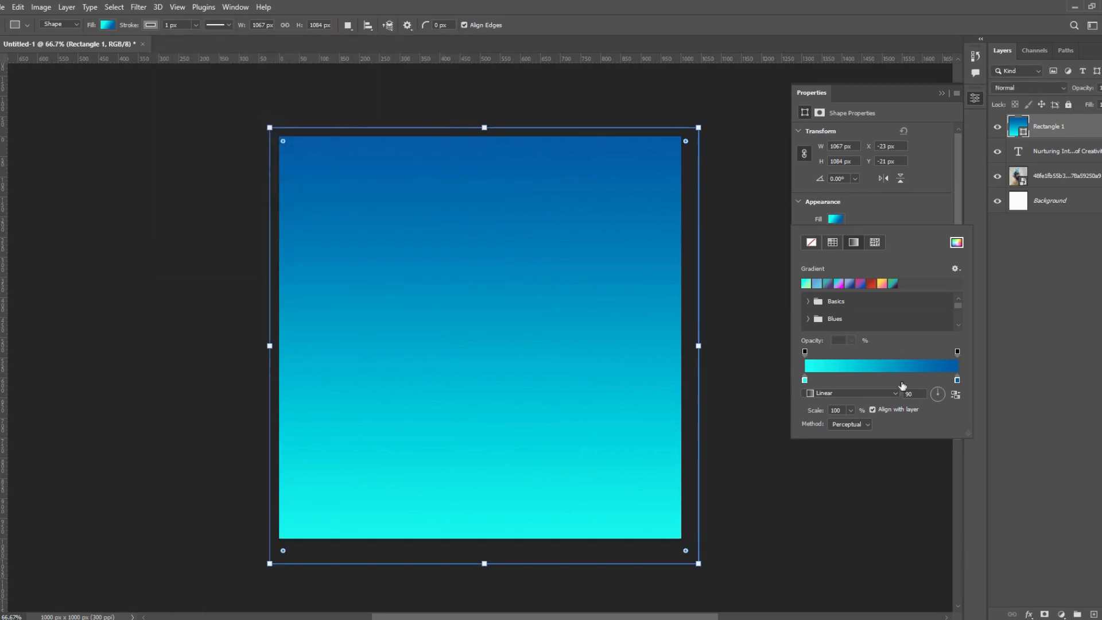
# - Set the gradient rectangle's blend mode to Hue and shift it slightly up and to the left over the canvas
pyautogui.click(1018, 88)
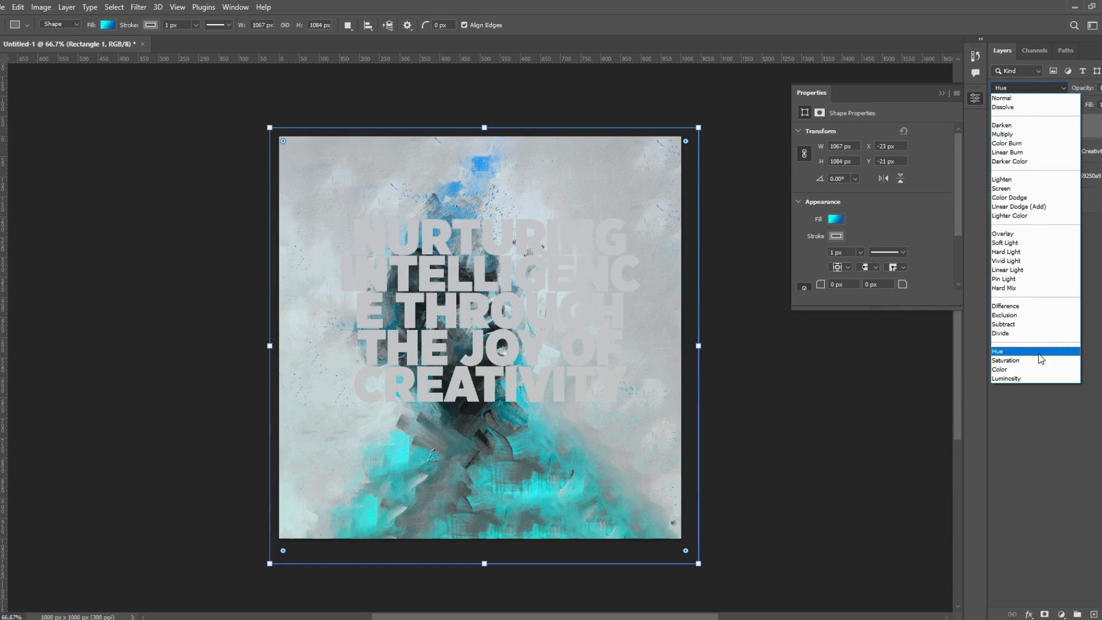
pyautogui.click(1040, 354)
pyautogui.press('v')
pyautogui.moveTo(555, 319)
pyautogui.mouseDown()
pyautogui.moveTo(580, 376)
pyautogui.moveTo(550, 296)
pyautogui.moveTo(551, 311)
pyautogui.mouseUp()
pyautogui.click(1069, 106)
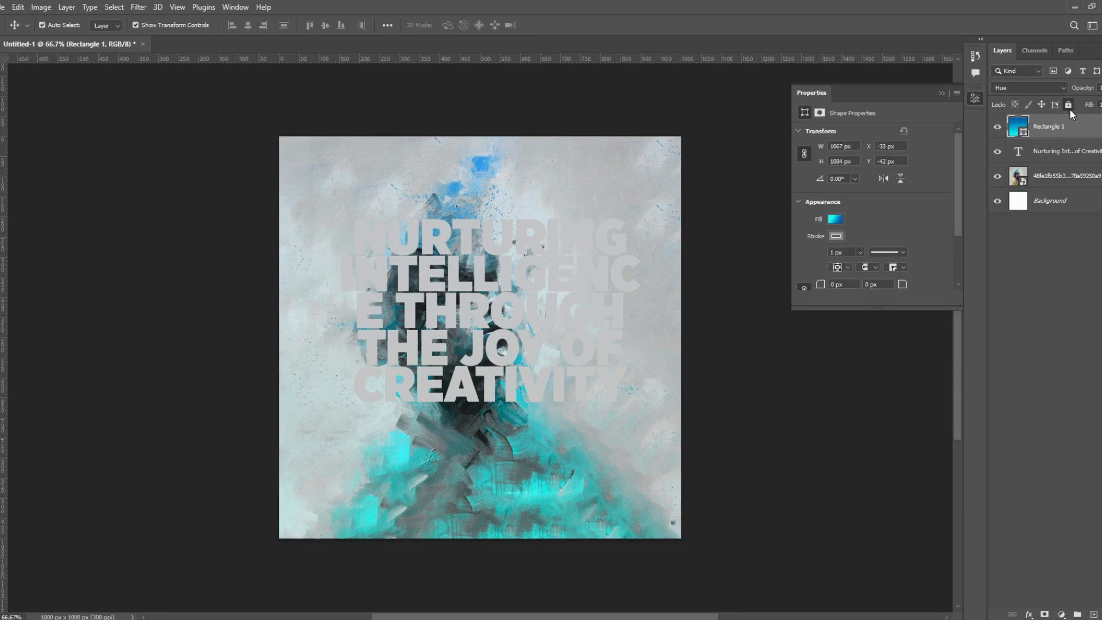
# - Move the headline text layer above the gradient rectangle and centre the text horizontally on the canvas
pyautogui.moveTo(1063, 152); pyautogui.dragTo(1061, 125)
pyautogui.moveTo(432, 369); pyautogui.dragTo(478, 363)
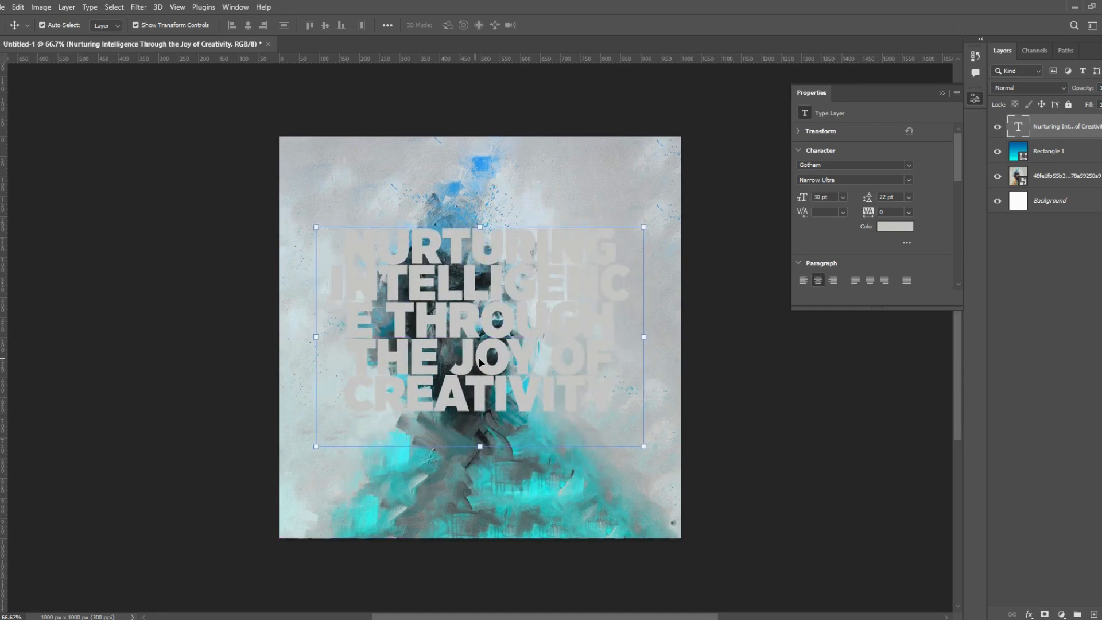
pyautogui.doubleClick(551, 382)
pyautogui.click(505, 285)
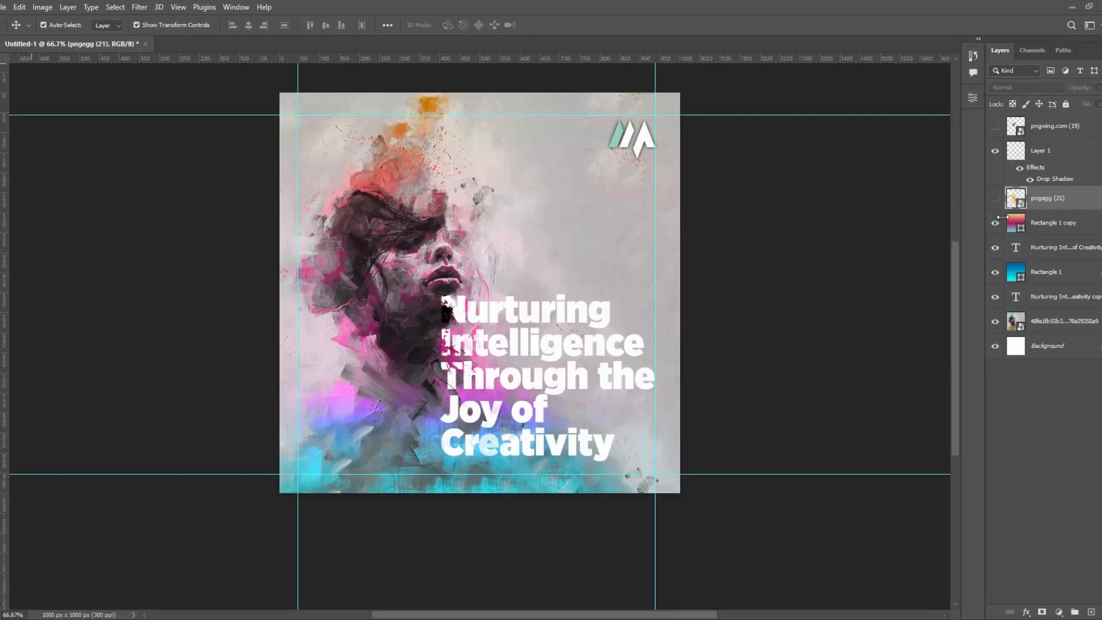
# - Inspect the gradient fill colours and settings of Rectangle 1 copy, leaving them as they are
pyautogui.click(1017, 226)
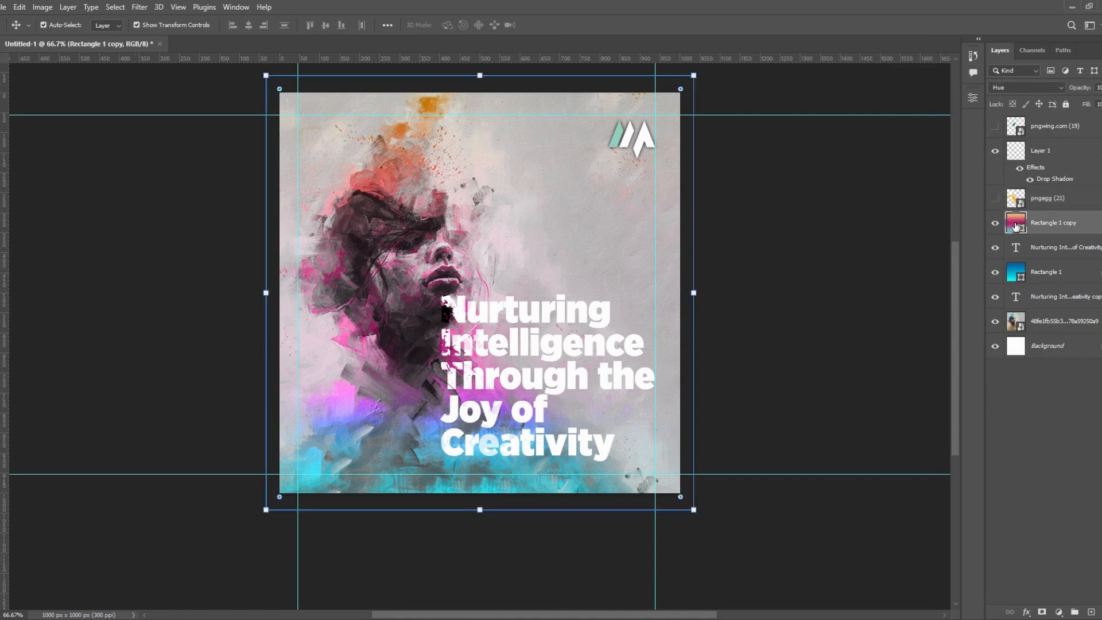
pyautogui.doubleClick(1016, 227)
pyautogui.click(818, 193)
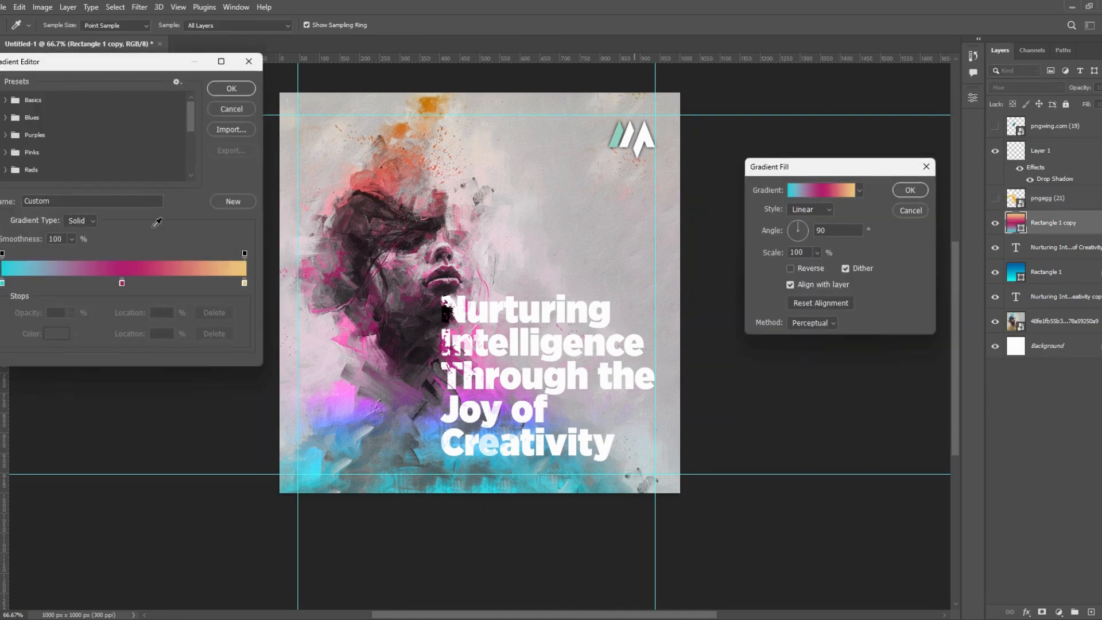
pyautogui.click(232, 88)
pyautogui.click(911, 190)
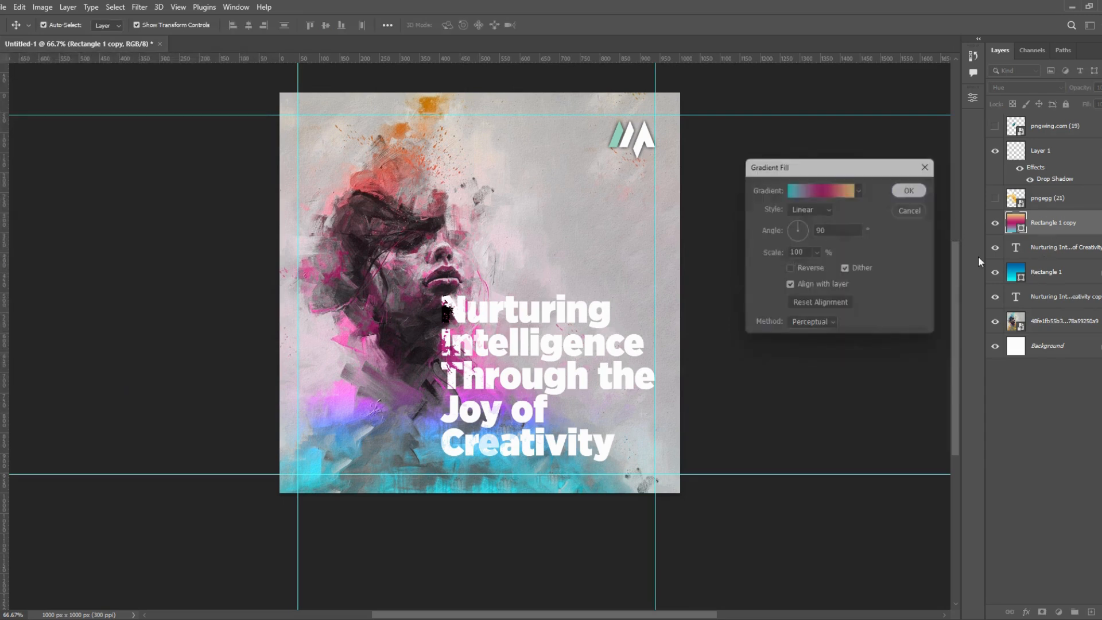
# - Inspect the gradient fill of Rectangle 1 and compare the artwork with the headline text layer hidden and shown
pyautogui.doubleClick(1015, 276)
pyautogui.click(531, 236)
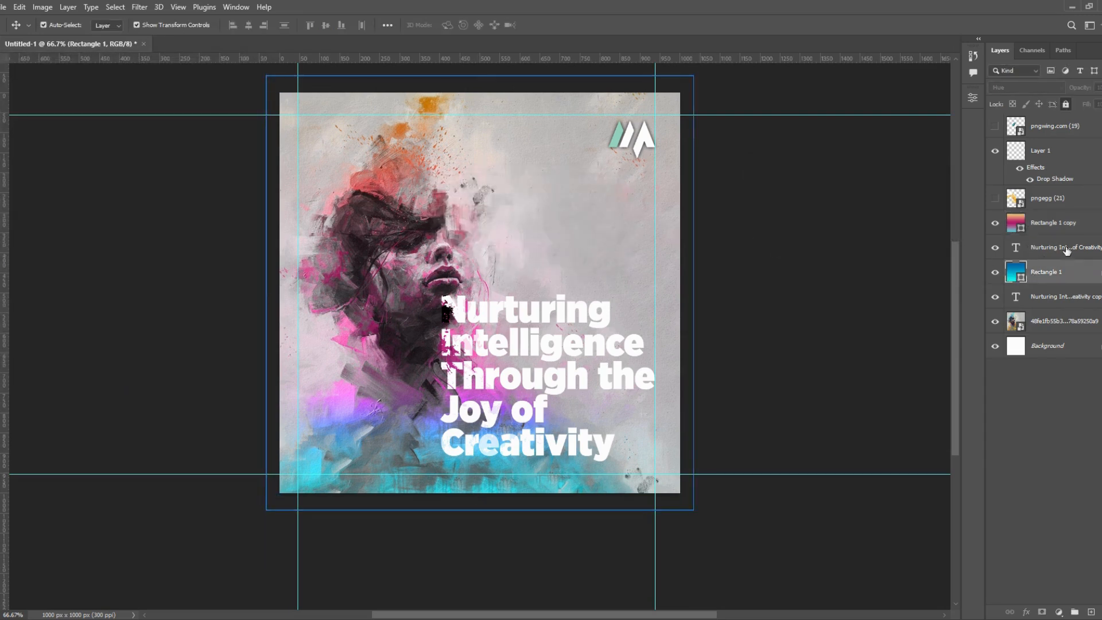
pyautogui.doubleClick(1018, 273)
pyautogui.click(548, 236)
pyautogui.click(996, 248)
pyautogui.click(996, 247)
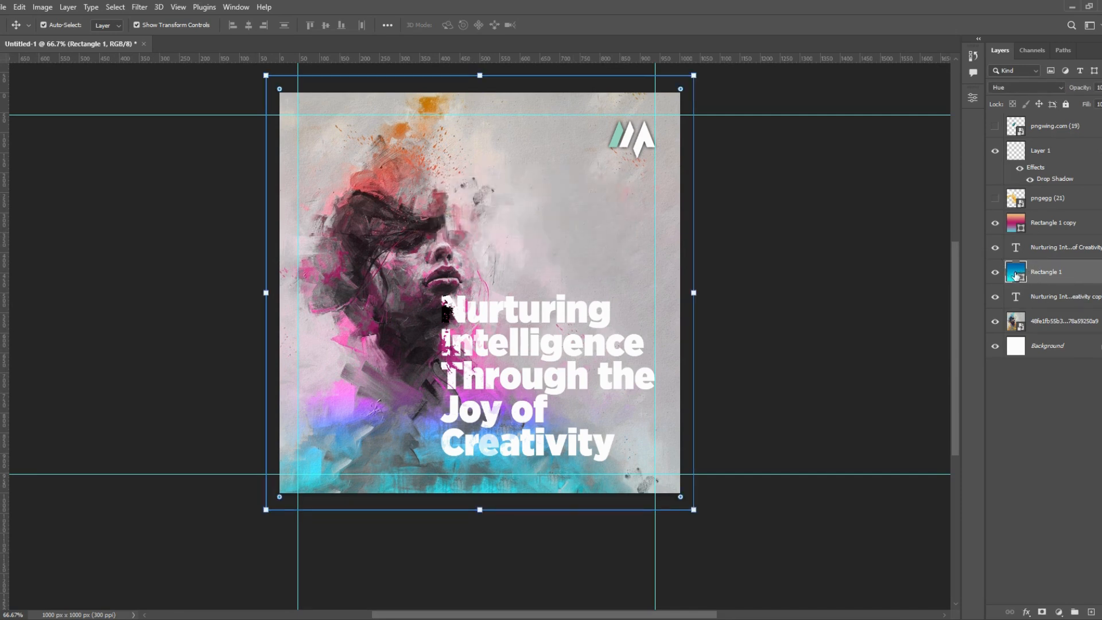
pyautogui.doubleClick(1015, 273)
pyautogui.click(818, 199)
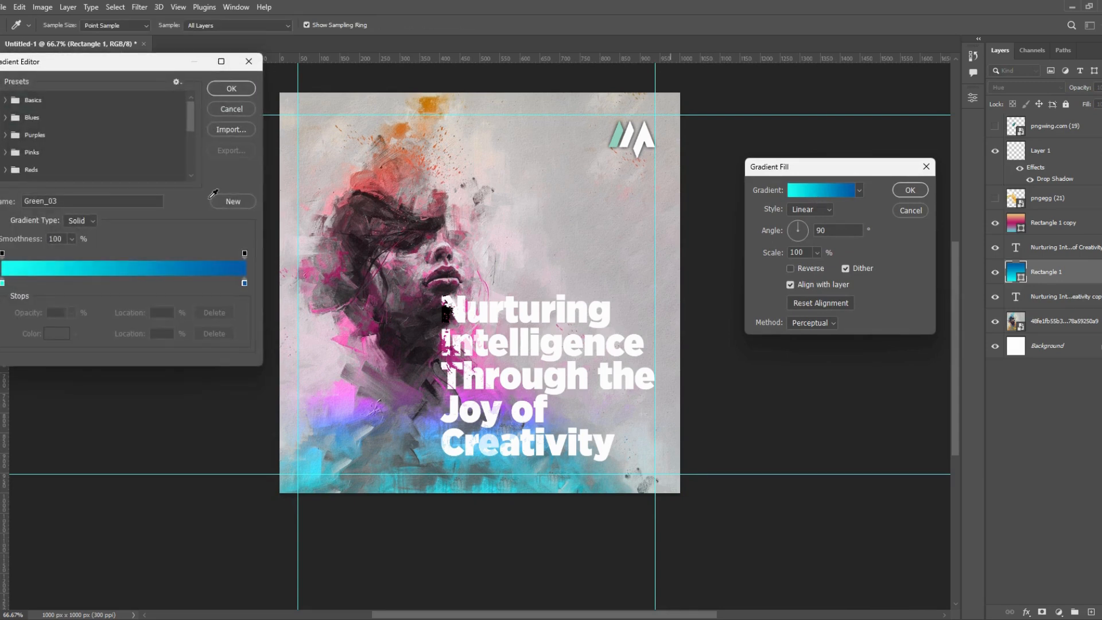
pyautogui.click(235, 89)
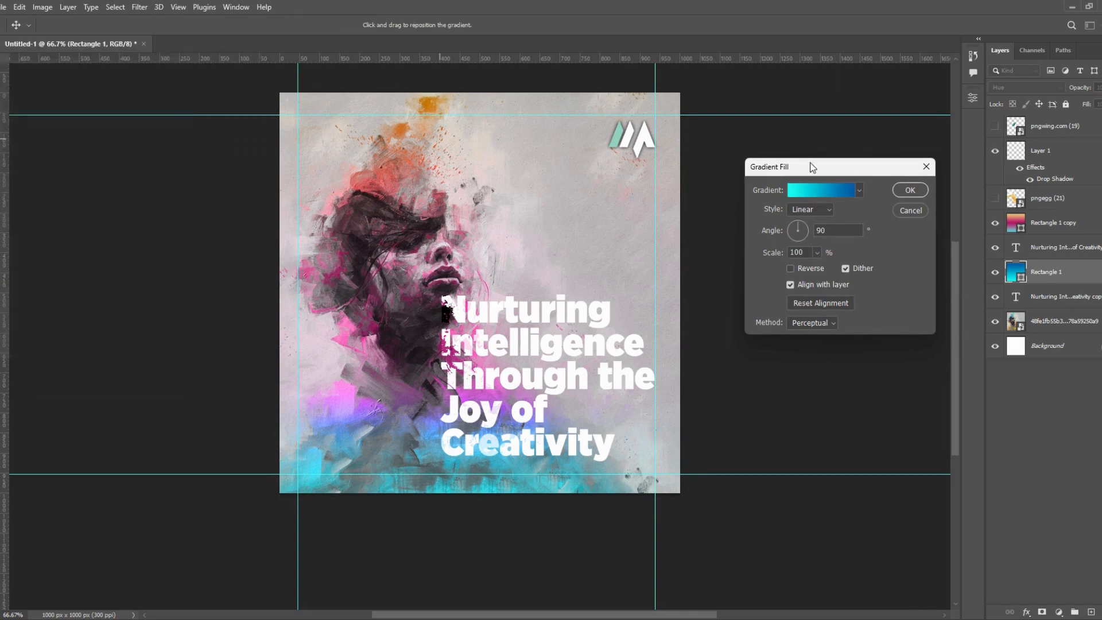
pyautogui.click(910, 190)
pyautogui.click(1028, 251)
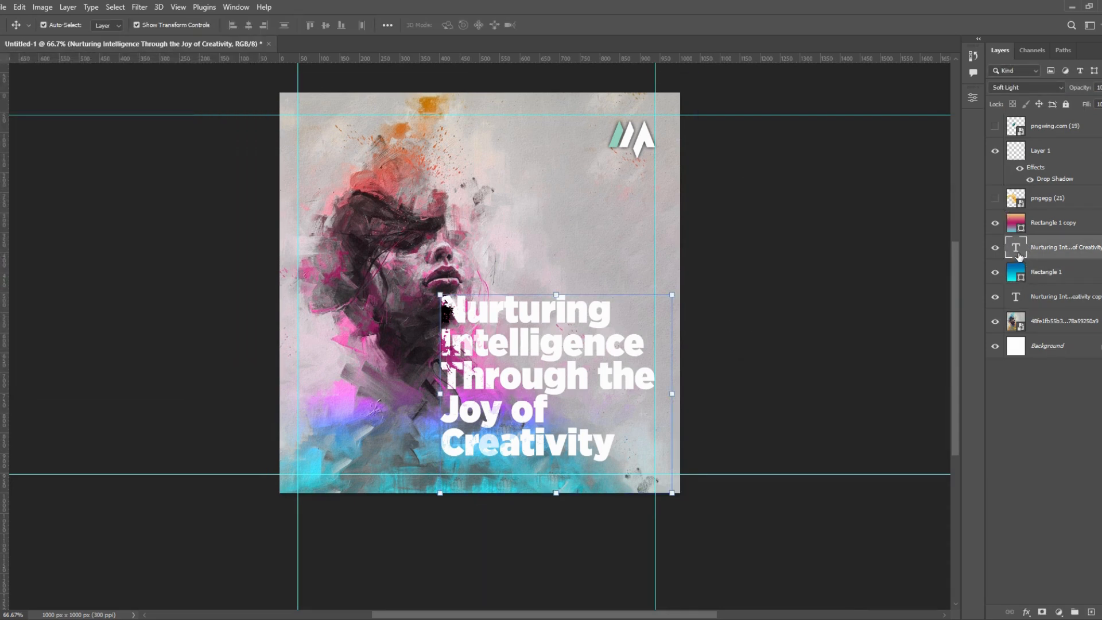
pyautogui.click(1051, 224)
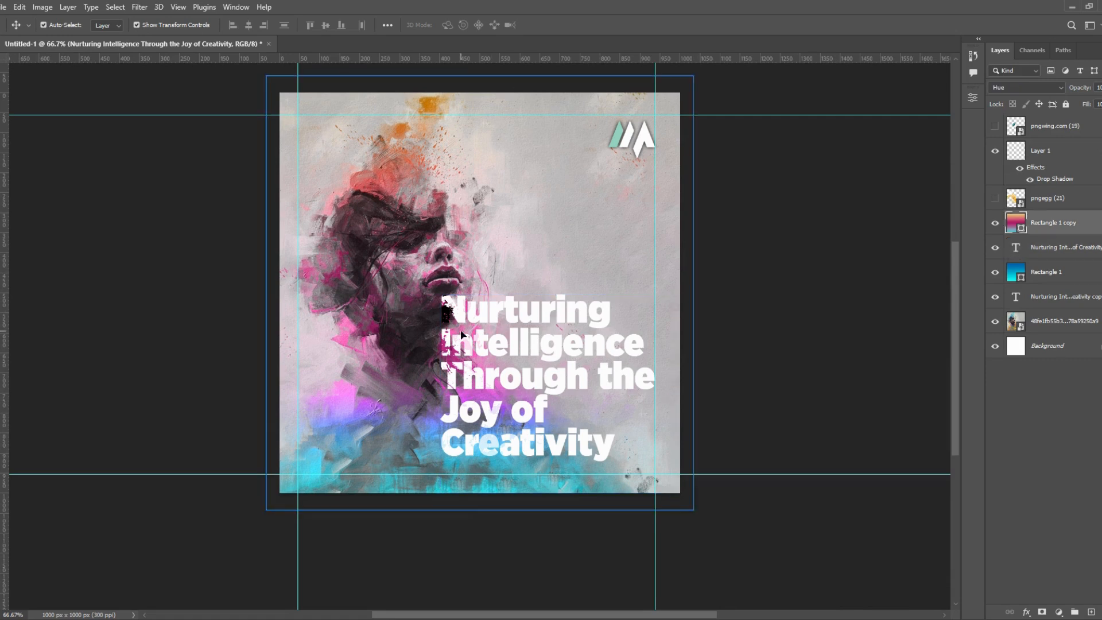
pyautogui.click(771, 349)
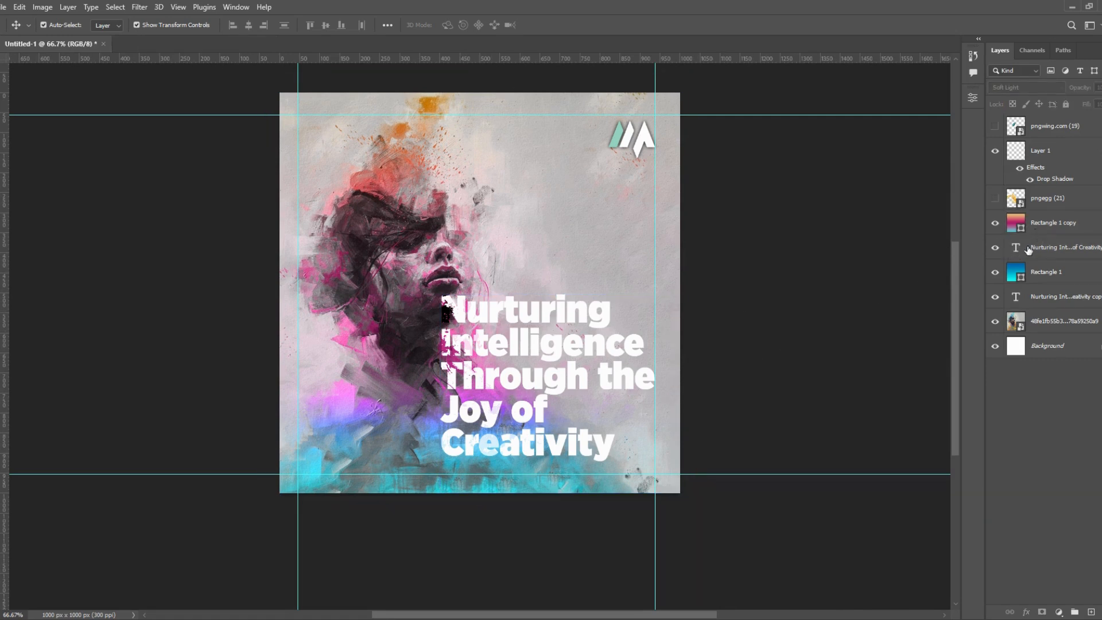
# - Recolour the upper headline text layer with the muted teal #537a7f sampled from the painting
pyautogui.click(1028, 249)
pyautogui.doubleClick(1016, 250)
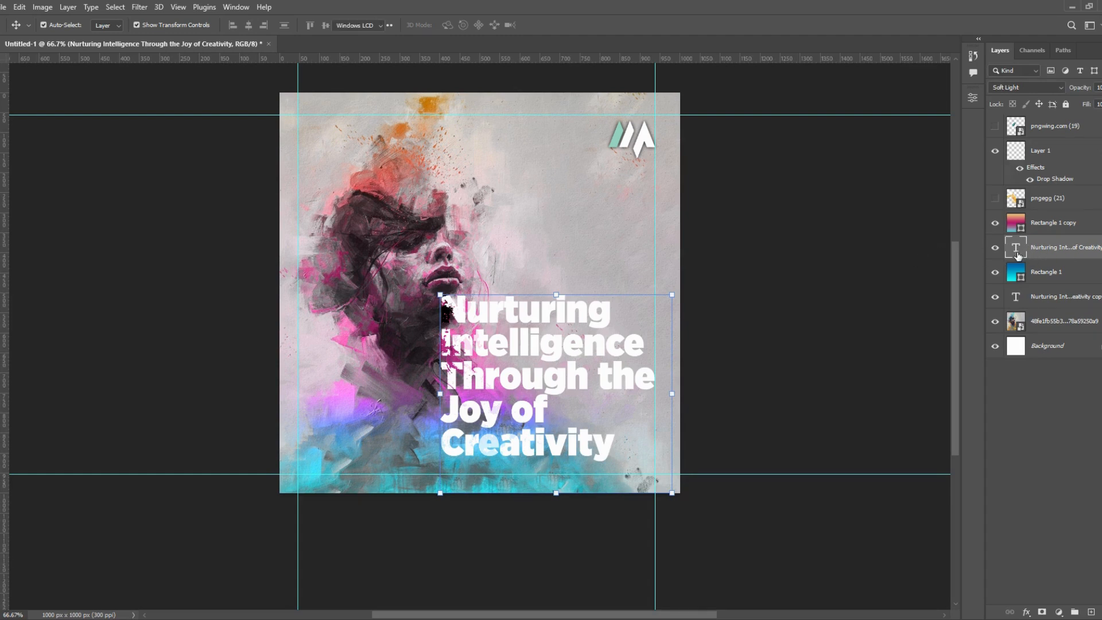
pyautogui.click(973, 98)
pyautogui.click(900, 240)
pyautogui.click(437, 353)
pyautogui.click(401, 461)
pyautogui.click(449, 475)
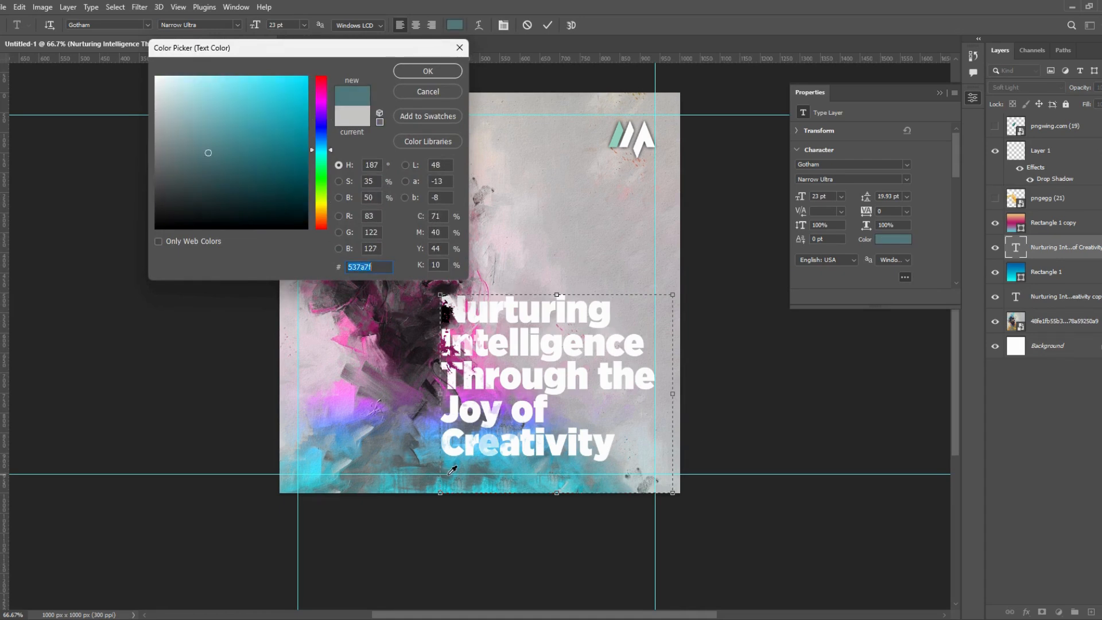
pyautogui.click(432, 73)
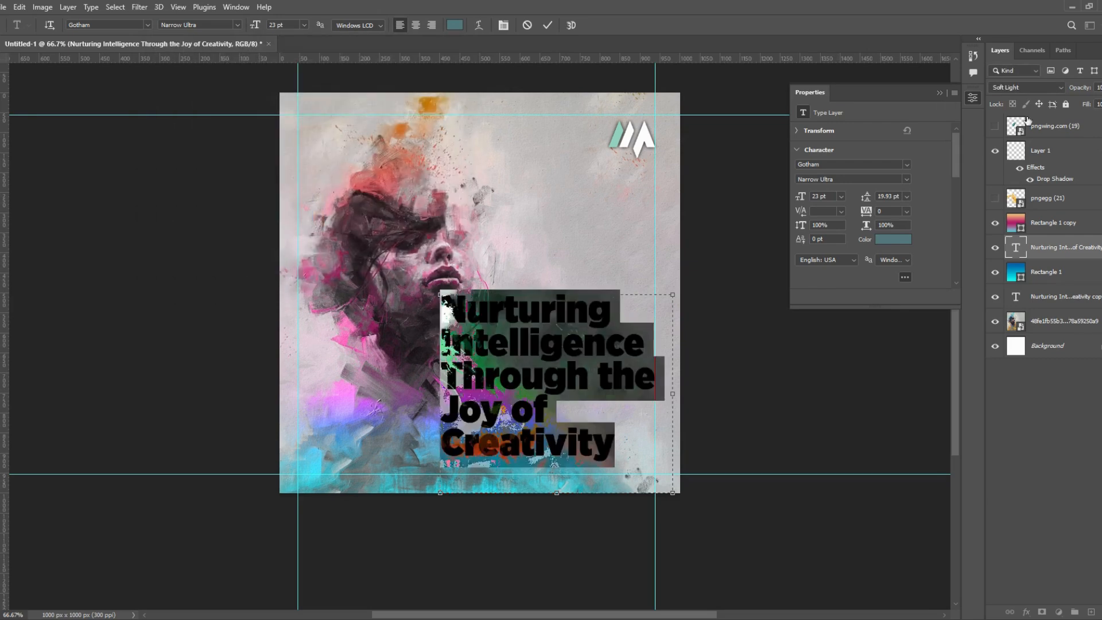
pyautogui.click(1026, 89)
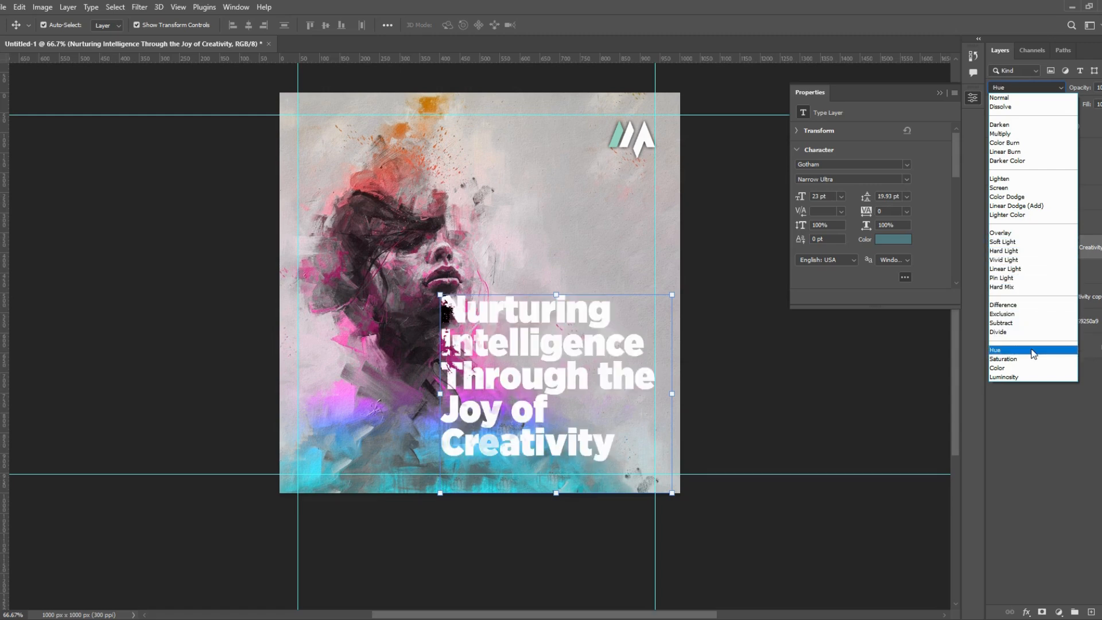
pyautogui.click(755, 383)
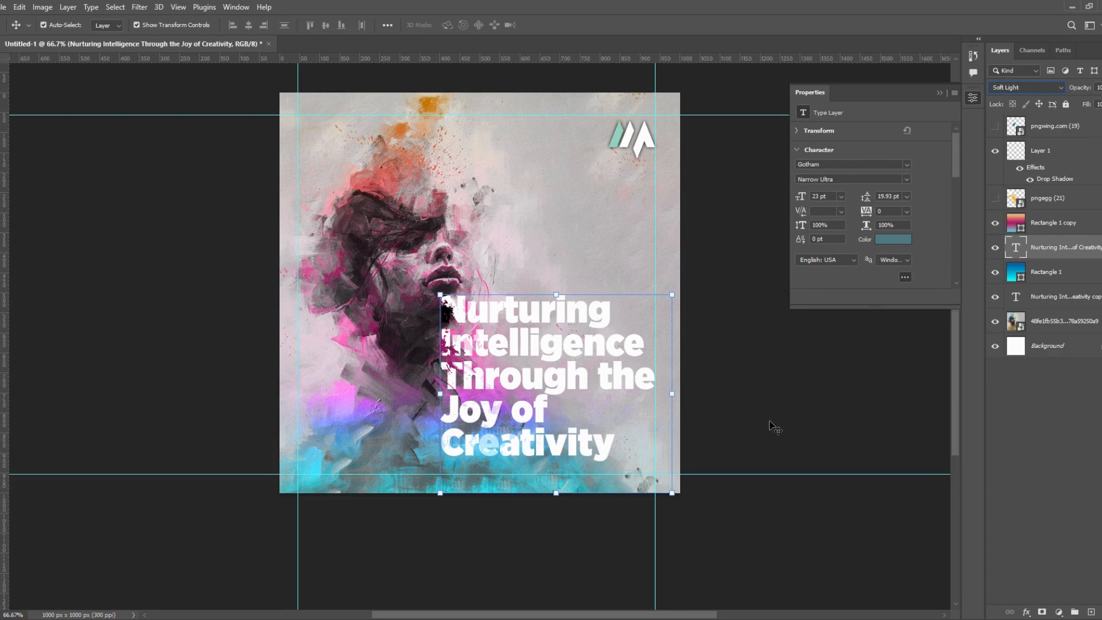
pyautogui.click(770, 426)
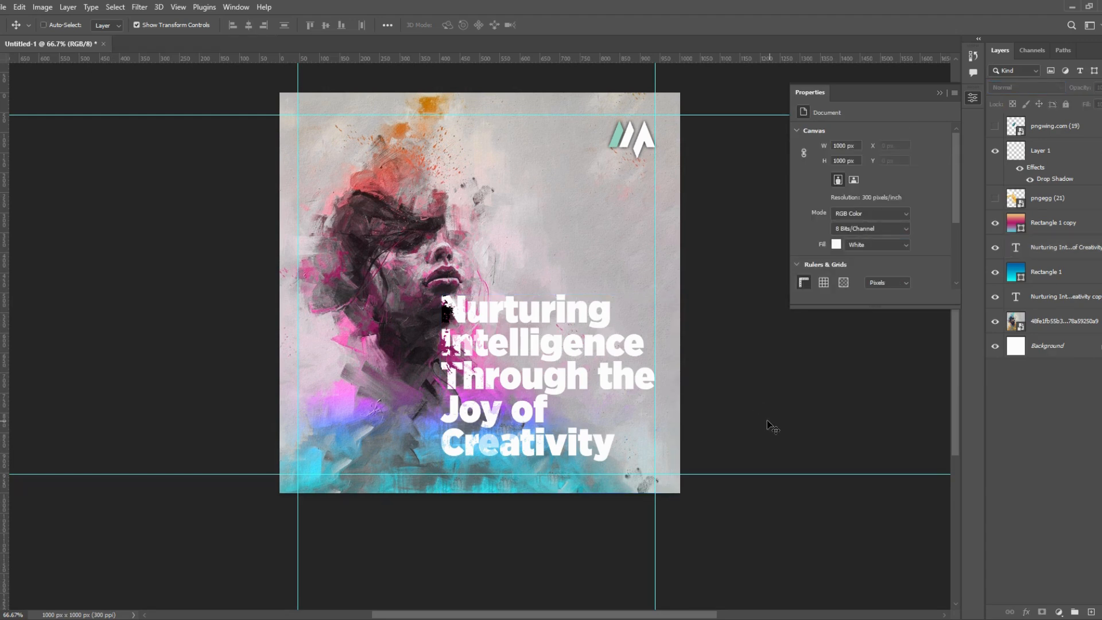
pyautogui.click(941, 92)
pyautogui.click(646, 337)
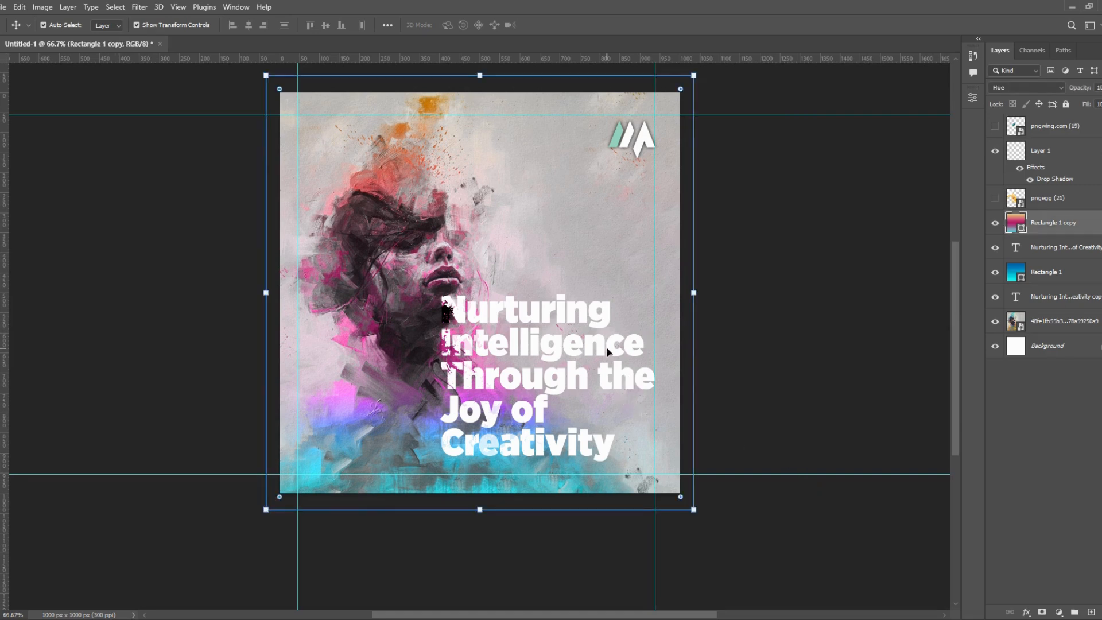
# - Add a drop shadow to the upper headline text layer, keeping the artwork in view while editing the effect
pyautogui.click(1054, 247)
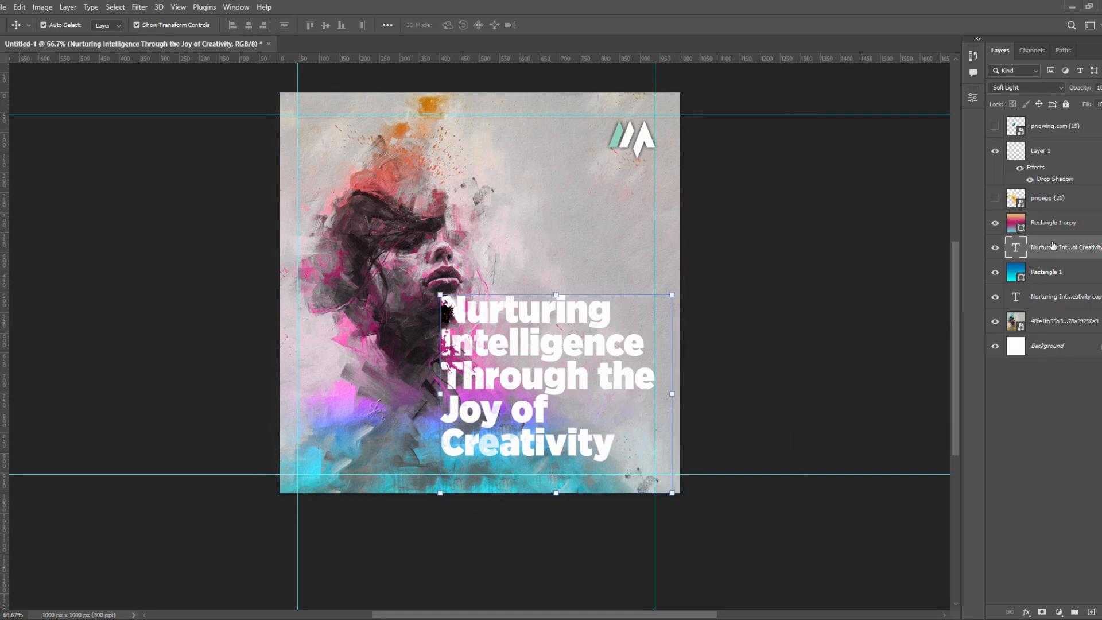
pyautogui.click(1026, 612)
pyautogui.click(1044, 602)
pyautogui.moveTo(589, 288); pyautogui.dragTo(993, 141)
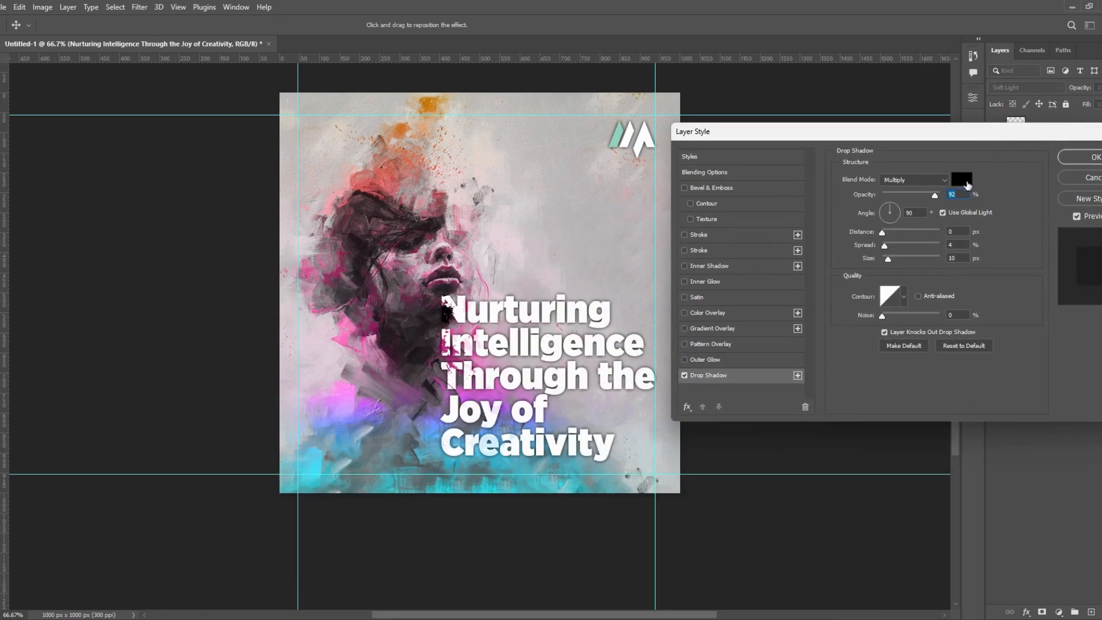
# - Set the headline's drop shadow colour to a muted blue-grey sampled from the painting and adjust the shadow's distance and size
pyautogui.click(962, 179)
pyautogui.click(395, 457)
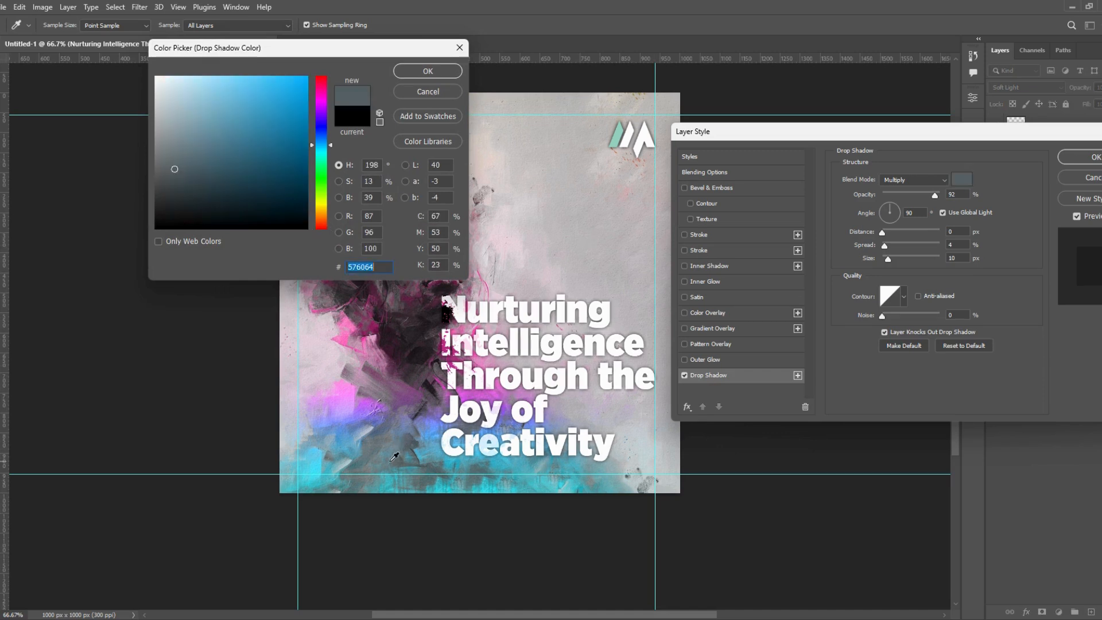
pyautogui.click(339, 346)
pyautogui.click(339, 345)
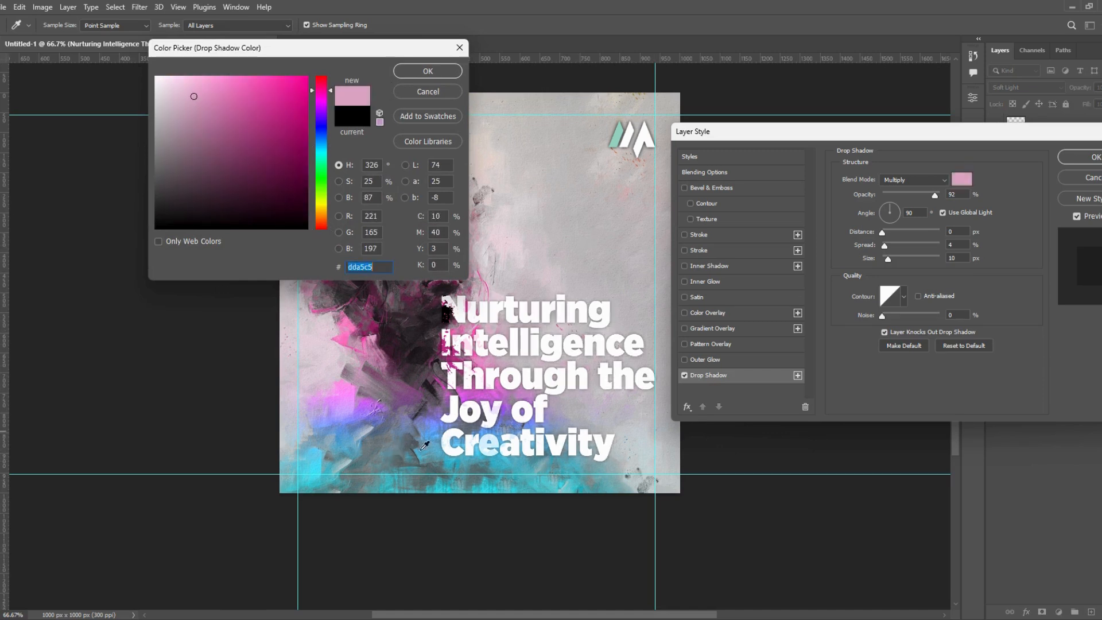
pyautogui.click(435, 464)
pyautogui.click(441, 75)
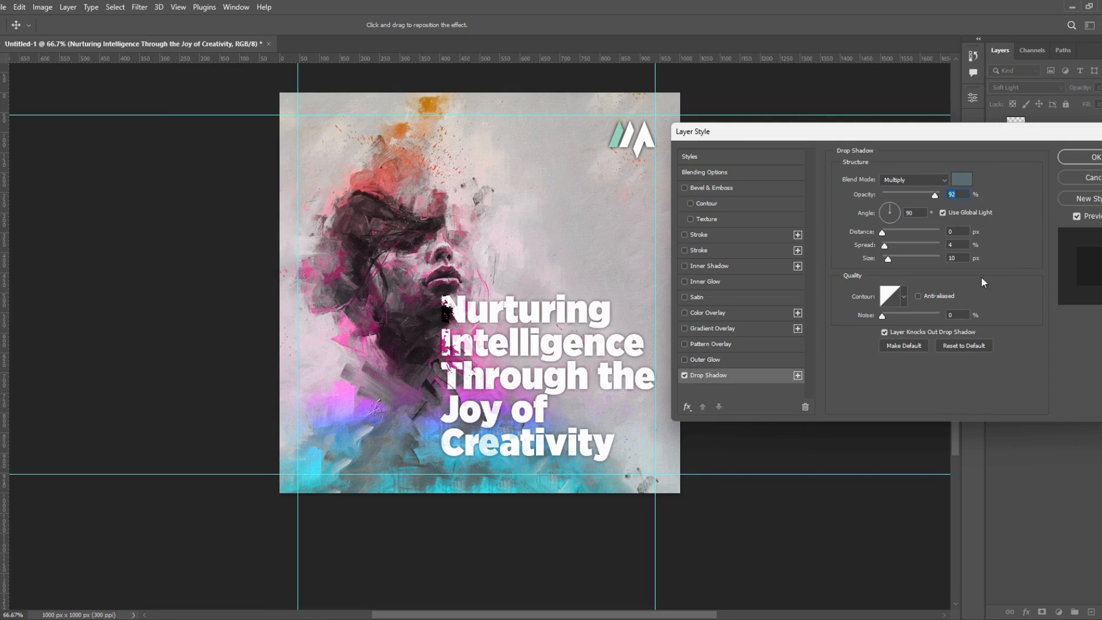
pyautogui.moveTo(880, 234); pyautogui.dragTo(890, 260)
pyautogui.click(1065, 163)
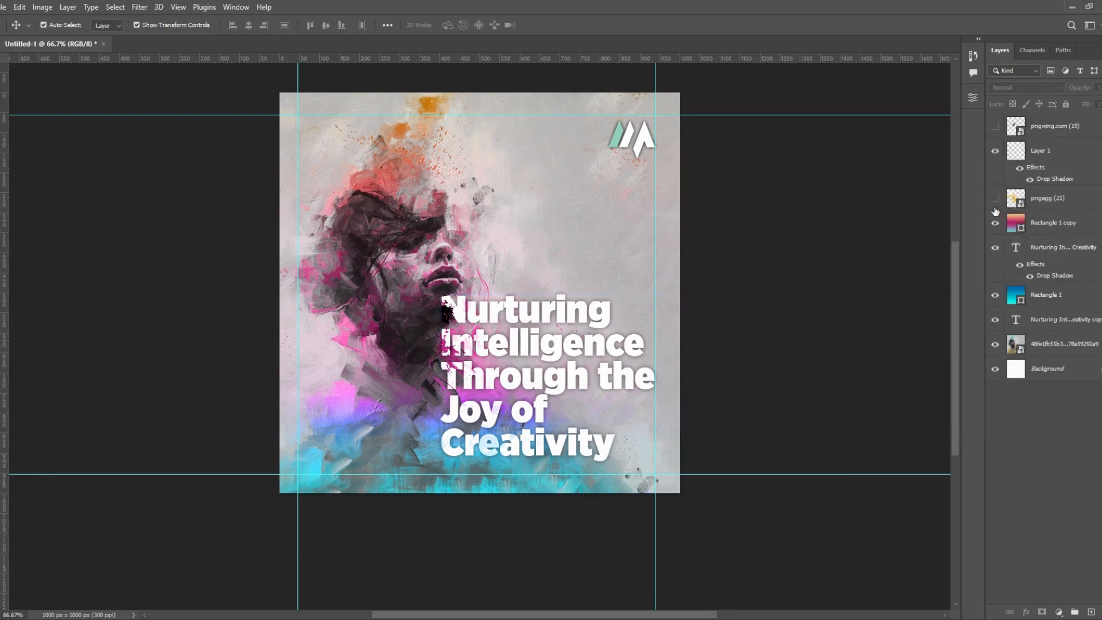
# - Show the pngegg (21) wave graphic and scale it proportionally to 120.20% across the portrait and headline
pyautogui.click(995, 198)
pyautogui.moveTo(522, 338); pyautogui.dragTo(573, 351)
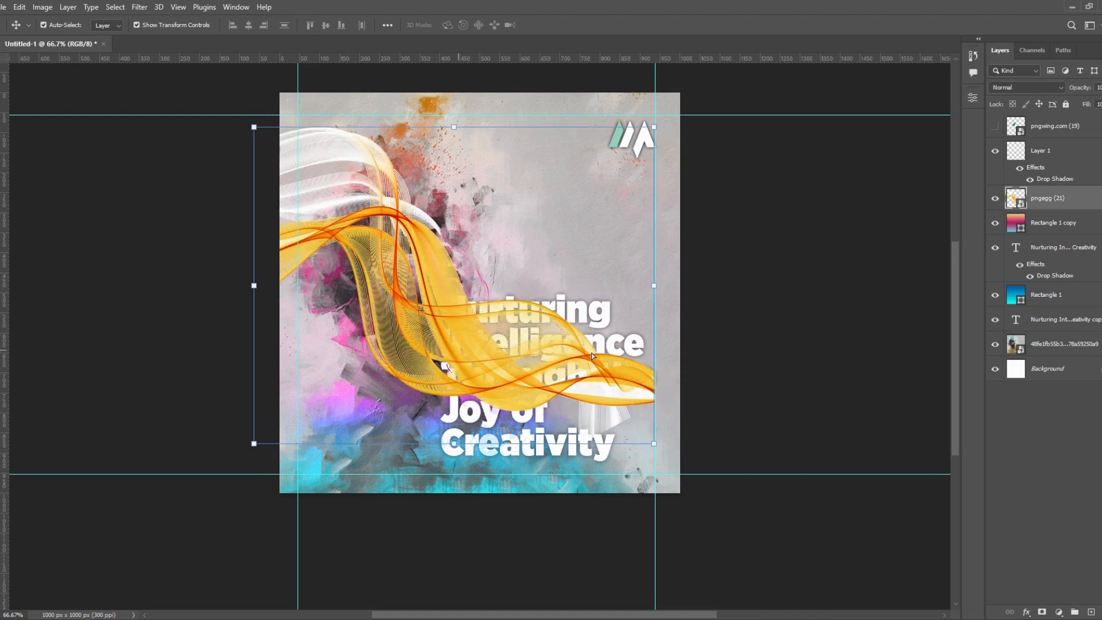
pyautogui.hotkey('ctrl', 't')
pyautogui.moveTo(762, 498); pyautogui.dragTo(762, 499)
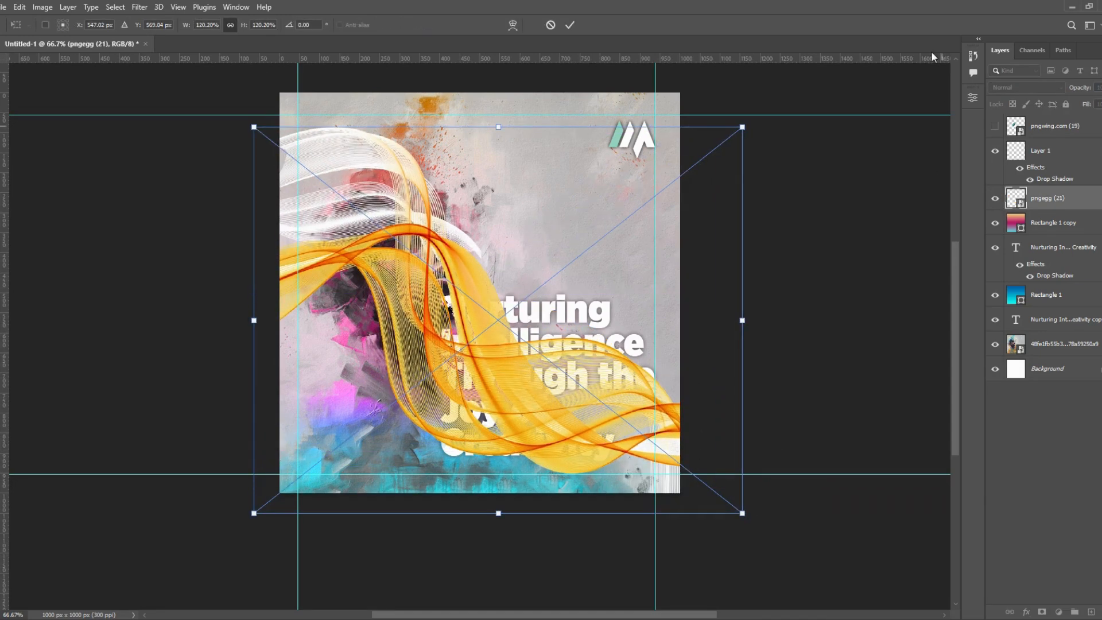
pyautogui.click(1036, 159)
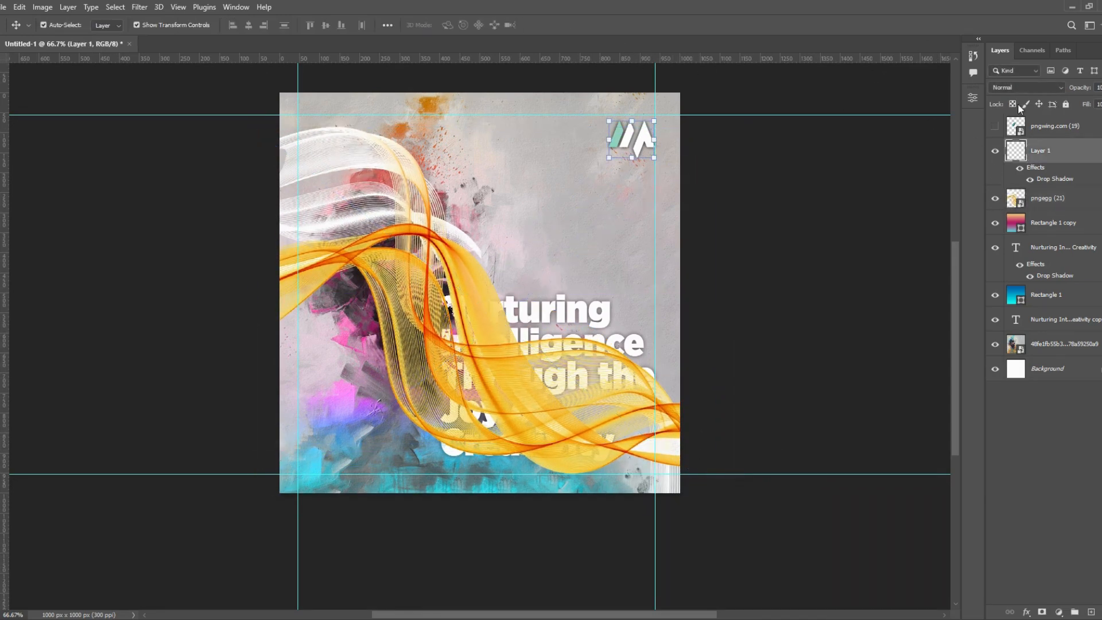
pyautogui.click(1018, 90)
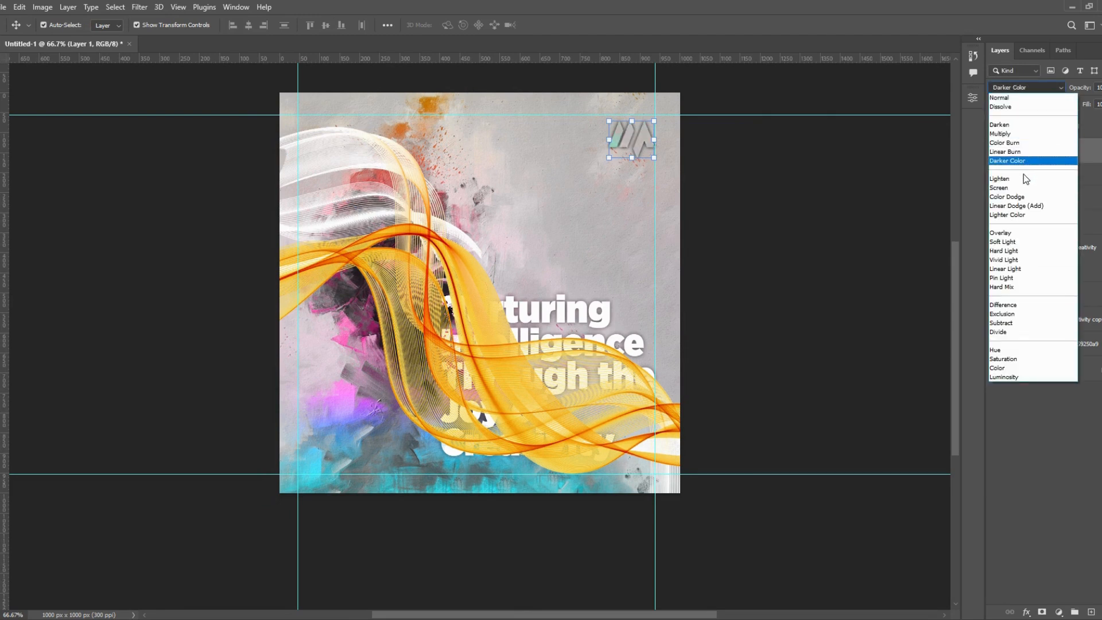
pyautogui.click(771, 304)
# - Set the blend mode of the pngegg (21) wave graphic to Divide
pyautogui.click(443, 372)
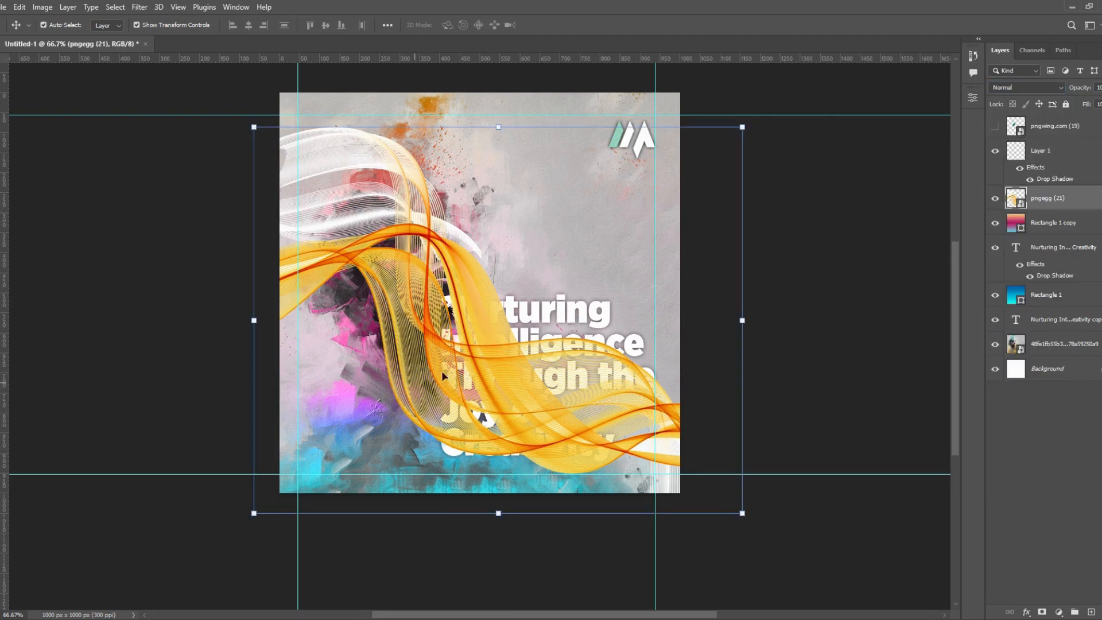
pyautogui.click(1017, 92)
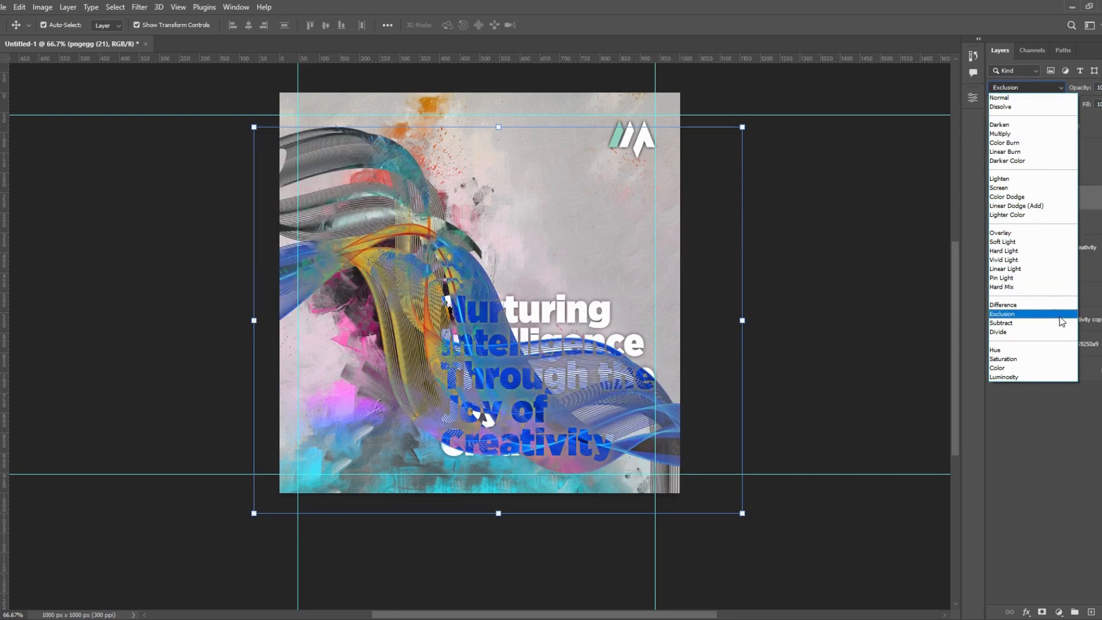
pyautogui.click(1049, 333)
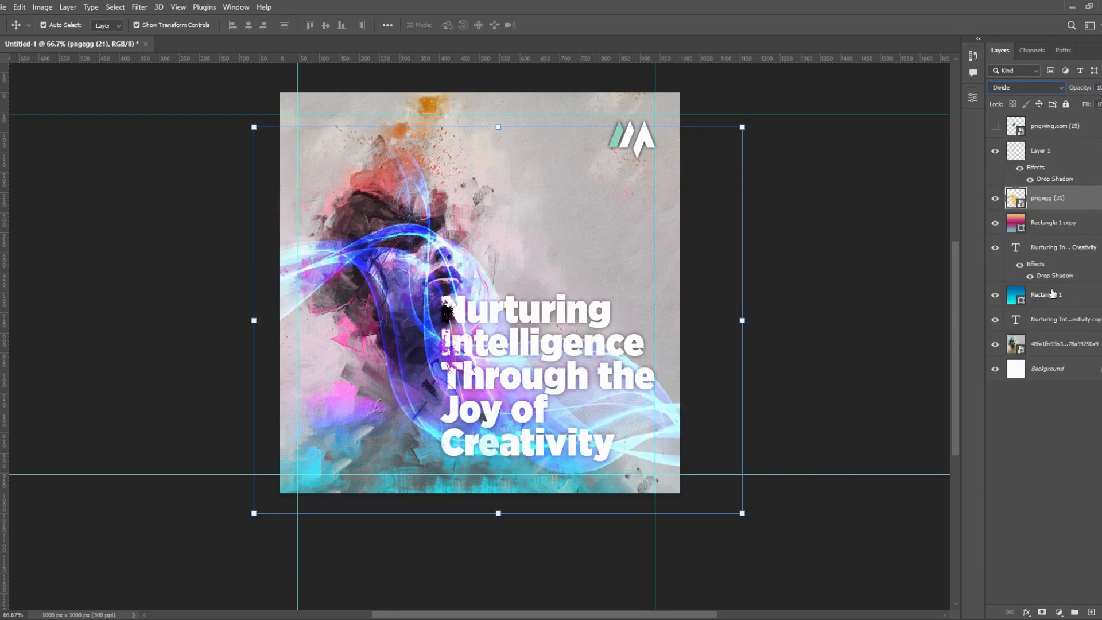
# - Move the pngegg (21) layer directly below Rectangle 1 and lower its opacity to about 52%
pyautogui.moveTo(1071, 201); pyautogui.dragTo(1063, 308)
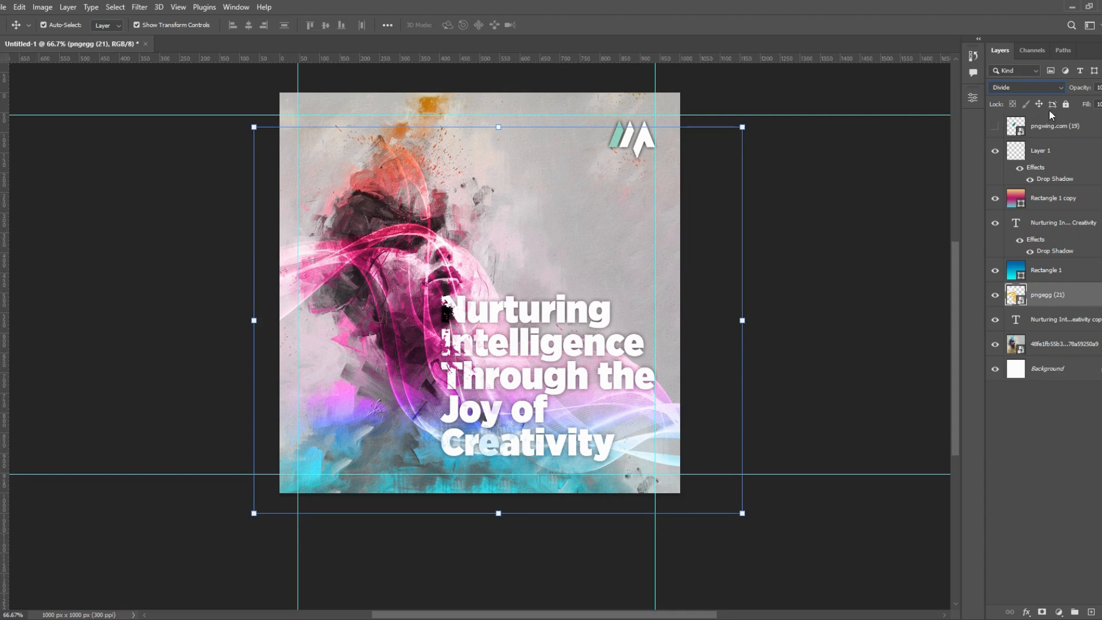
pyautogui.click(1101, 87)
pyautogui.click(1093, 101)
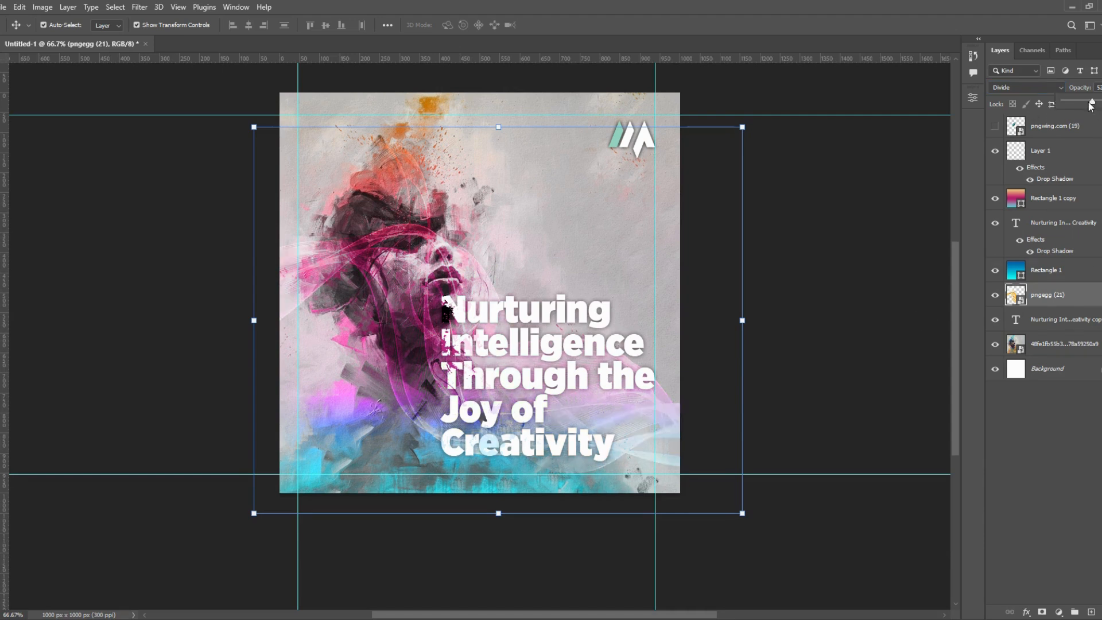
pyautogui.click(890, 332)
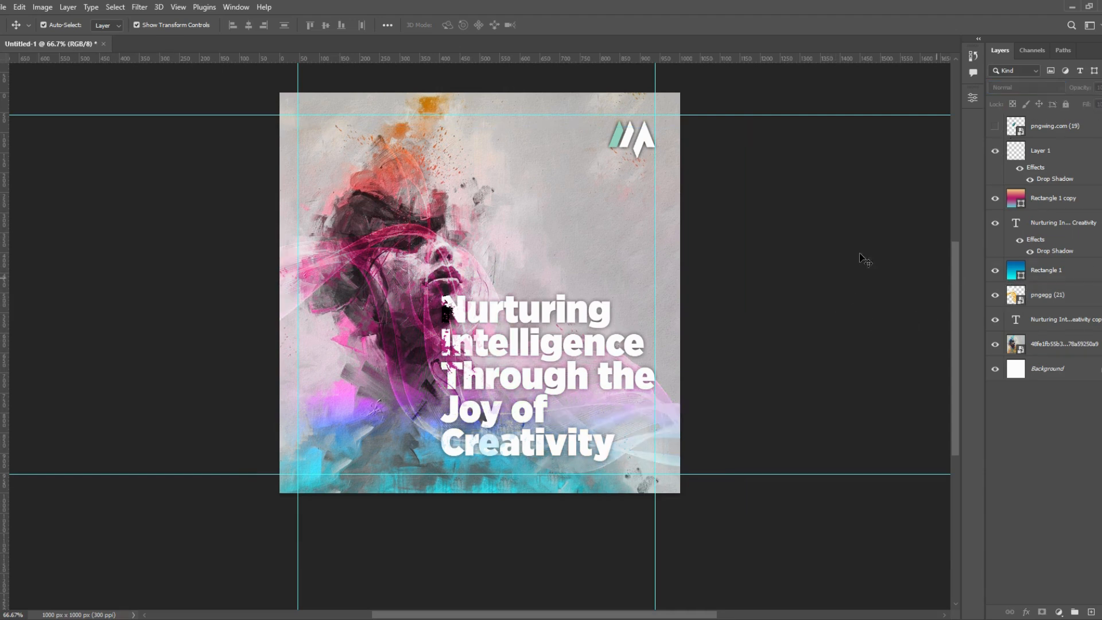
pyautogui.click(523, 373)
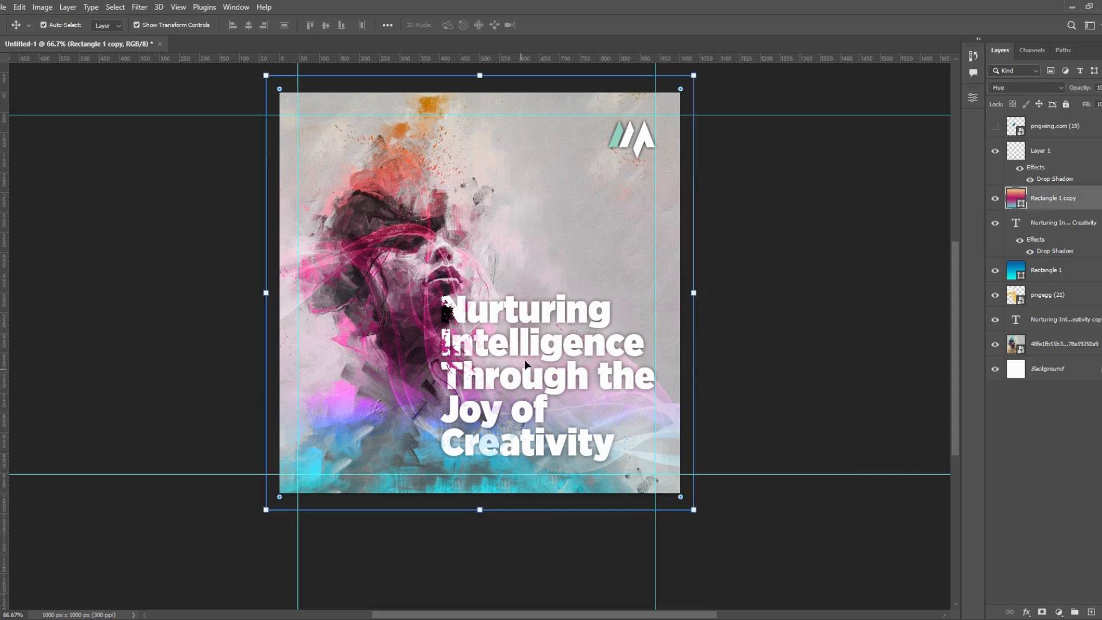
pyautogui.click(582, 512)
pyautogui.click(550, 374)
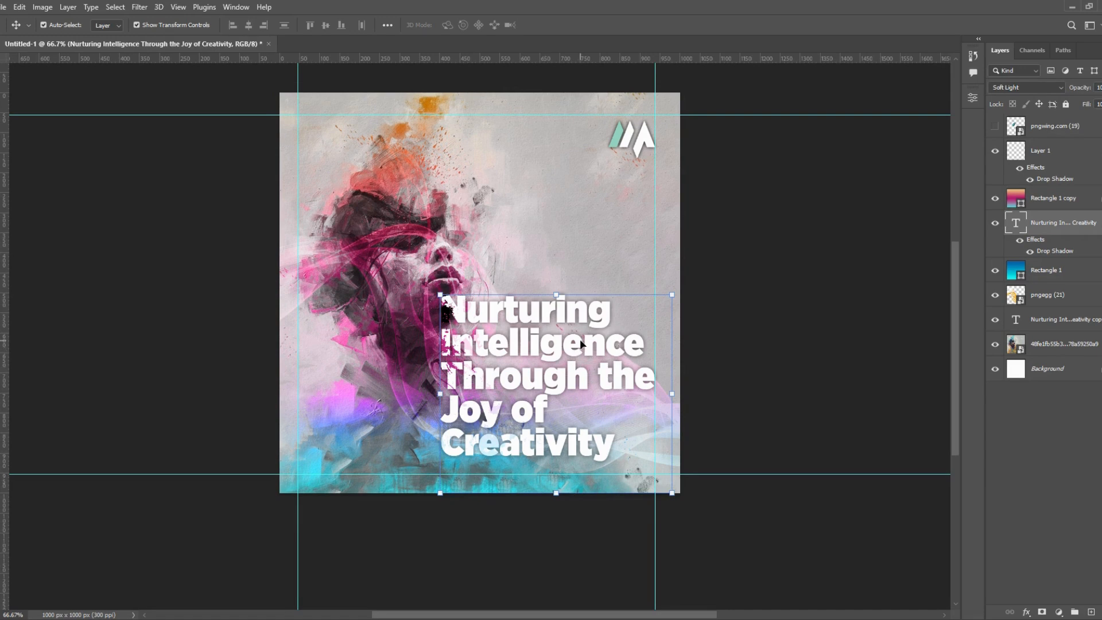
# - Set the word "Creativity" in the drop-shadowed headline layer to dark grey 252525
pyautogui.doubleClick(1016, 228)
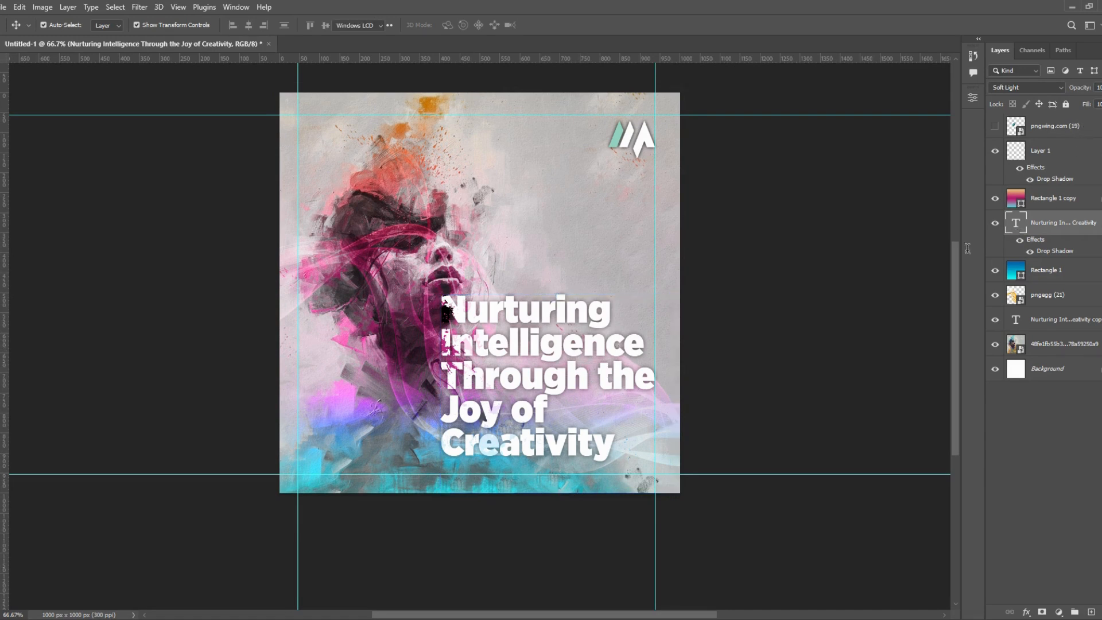
pyautogui.moveTo(604, 451); pyautogui.dragTo(444, 455)
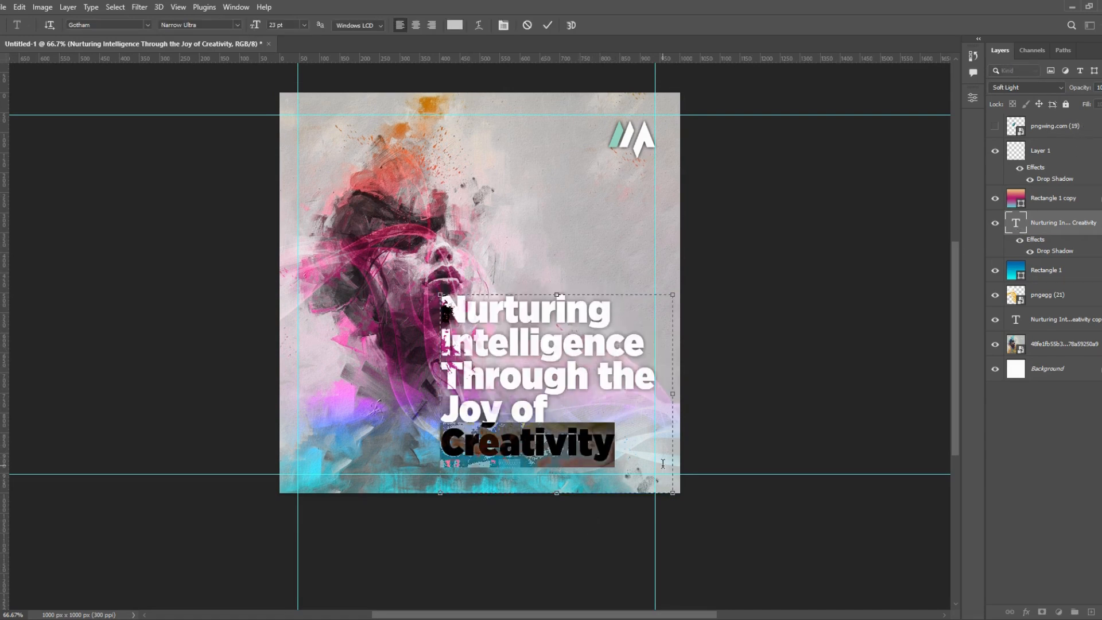
pyautogui.click(972, 98)
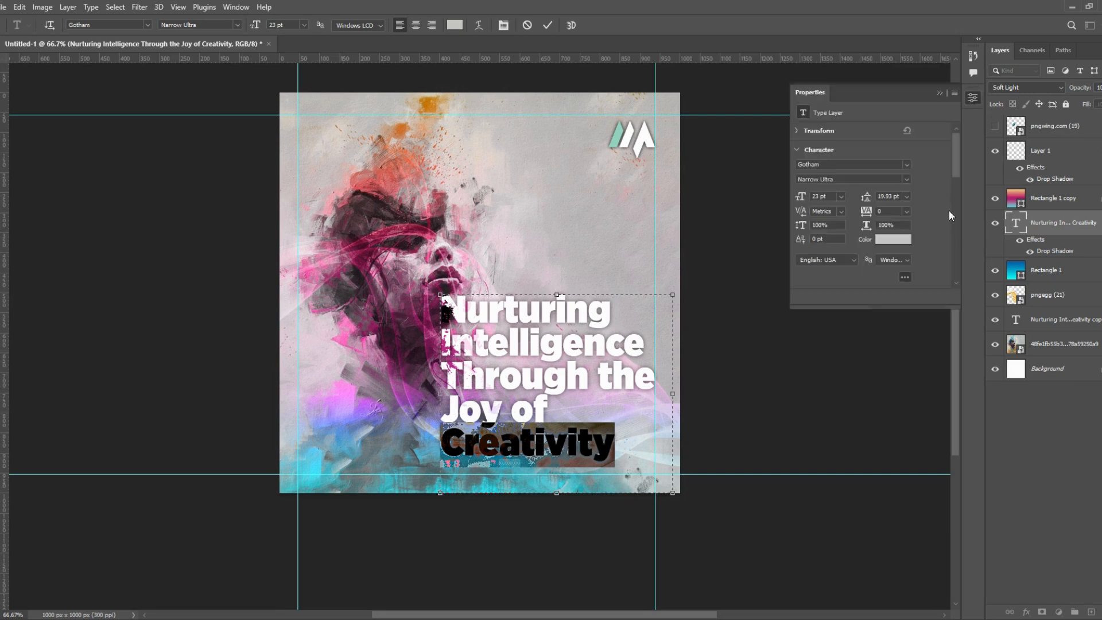
pyautogui.click(905, 246)
pyautogui.click(524, 222)
pyautogui.click(374, 453)
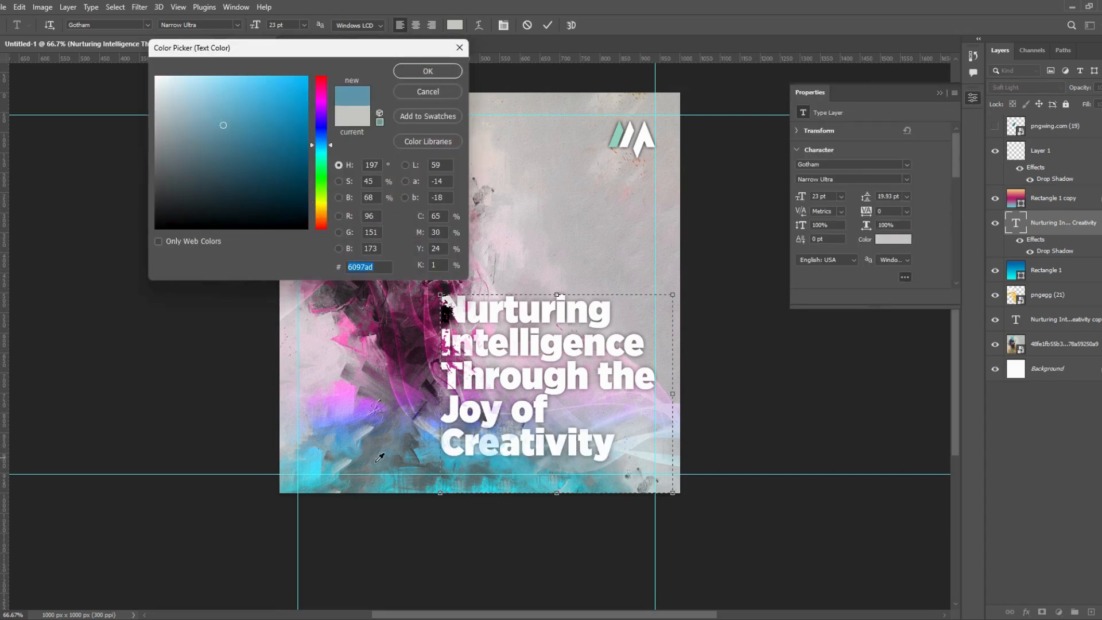
pyautogui.click(523, 494)
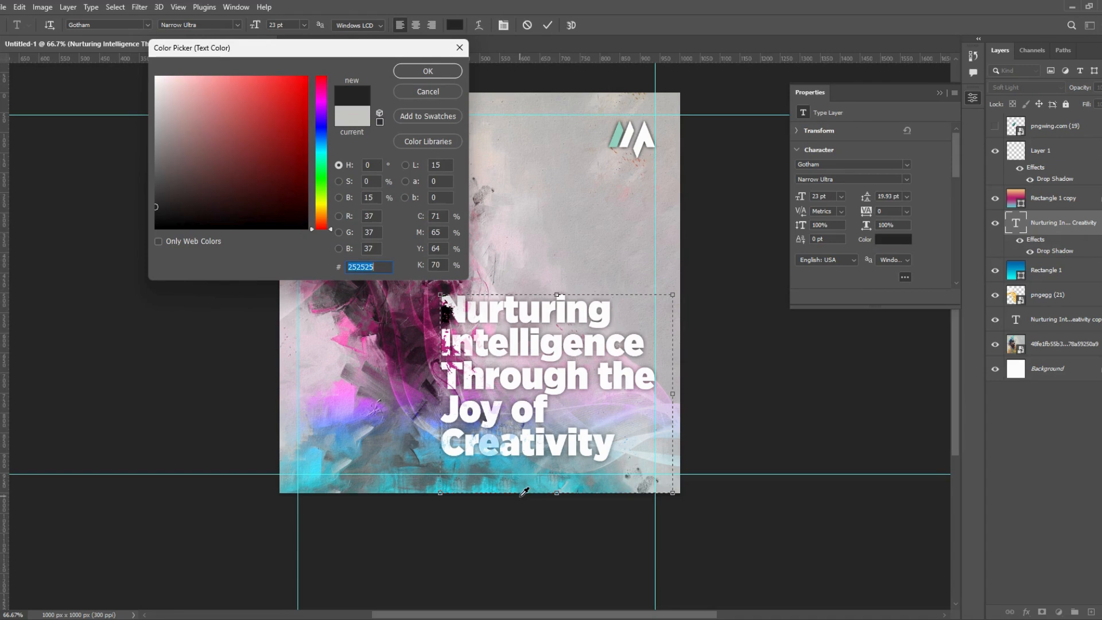
pyautogui.click(422, 77)
pyautogui.hotkey('ctrl', 'Return')
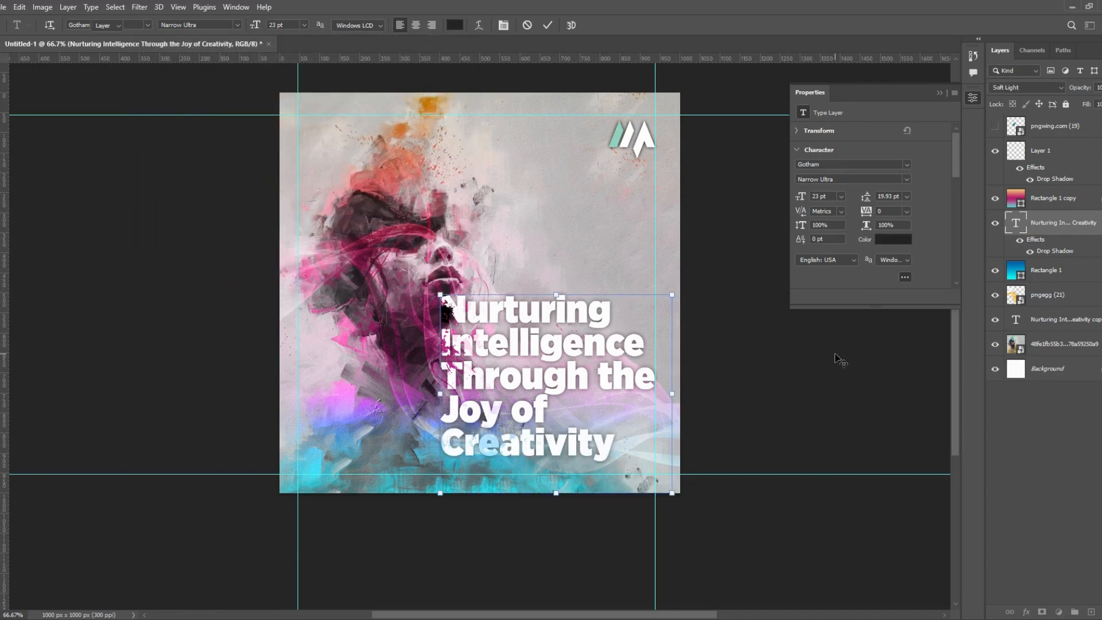
# - Set the word "Creativity" in the lower headline copy to blue 63a4db, sampled from the painting
pyautogui.doubleClick(1017, 321)
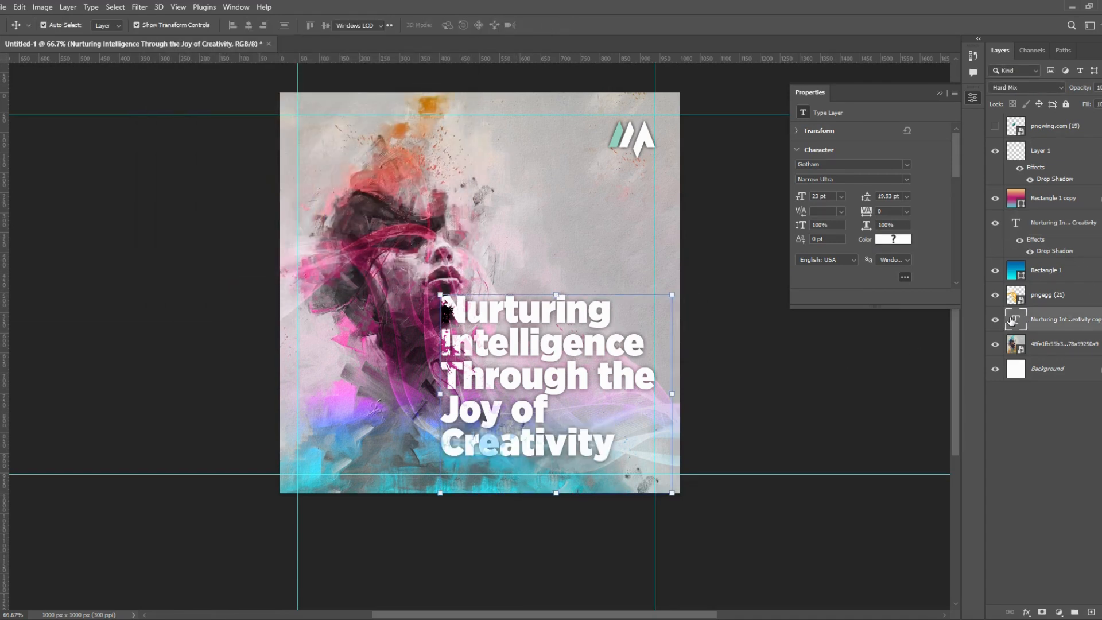
pyautogui.click(601, 451)
pyautogui.moveTo(614, 450); pyautogui.dragTo(437, 446)
pyautogui.click(879, 243)
pyautogui.click(445, 461)
pyautogui.click(432, 460)
pyautogui.click(406, 460)
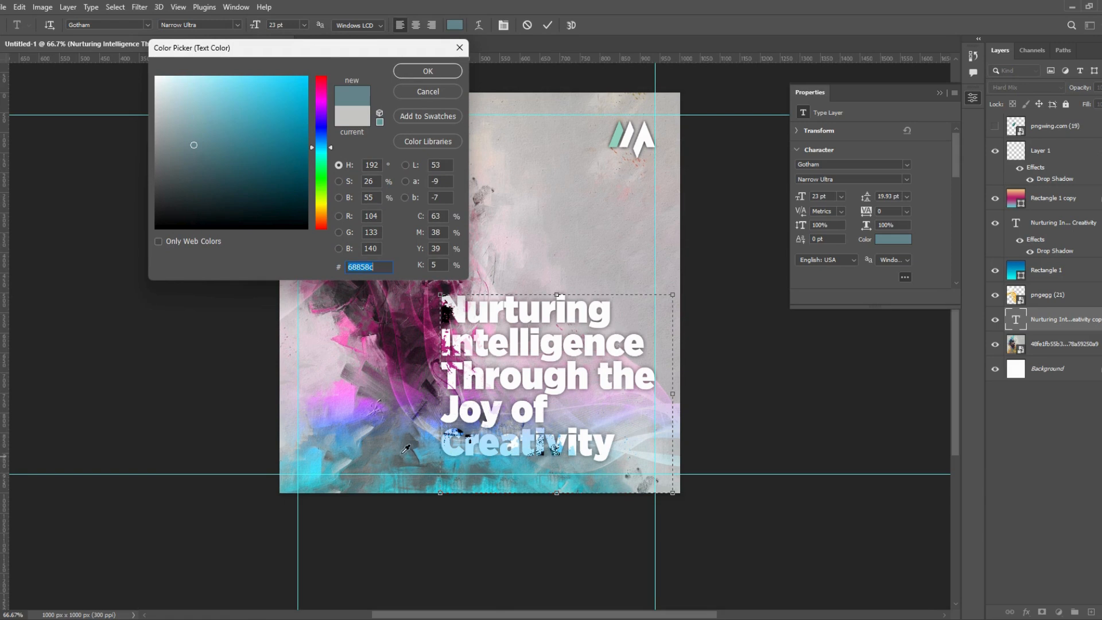
pyautogui.click(413, 424)
pyautogui.click(419, 383)
pyautogui.click(408, 370)
pyautogui.click(345, 456)
pyautogui.click(320, 457)
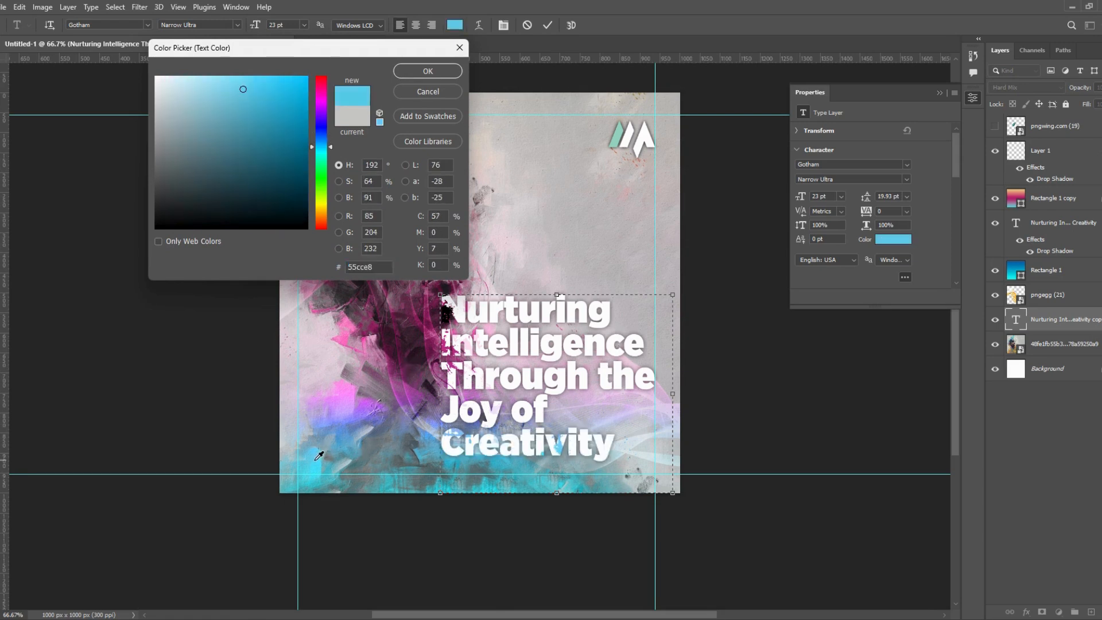
pyautogui.click(322, 456)
pyautogui.click(320, 454)
pyautogui.click(348, 434)
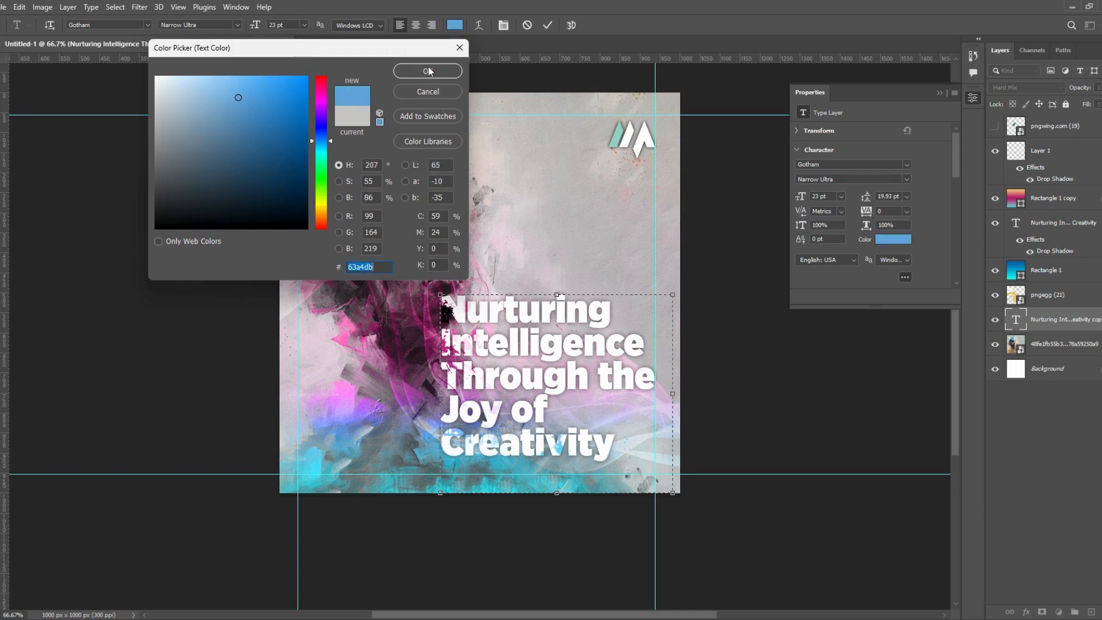
pyautogui.click(429, 71)
pyautogui.hotkey('ctrl', 'Return')
pyautogui.press('v')
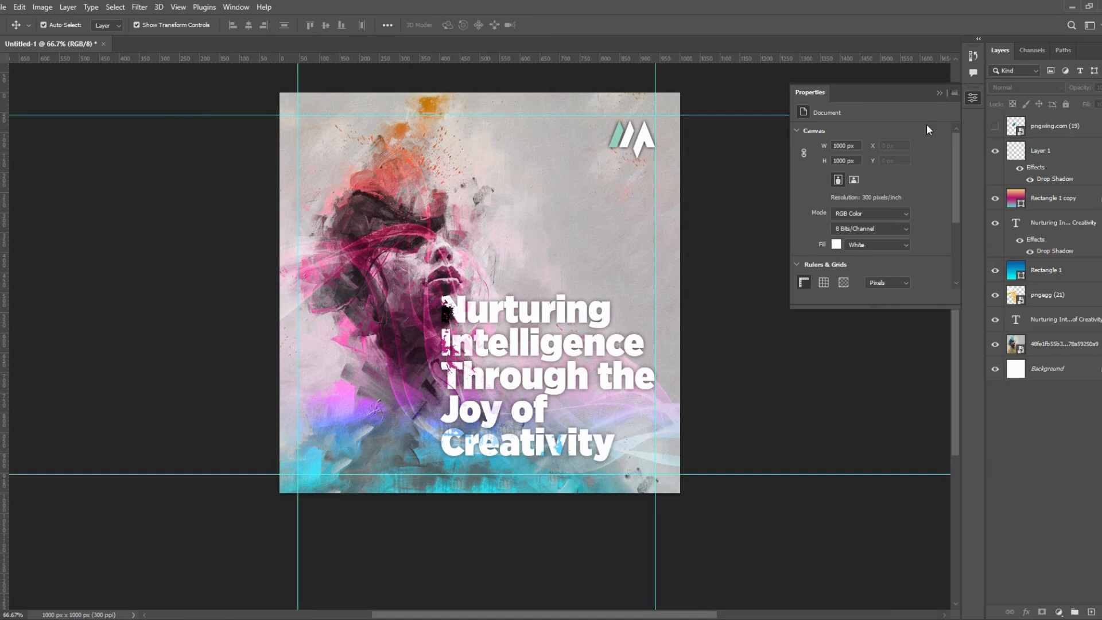
pyautogui.click(940, 92)
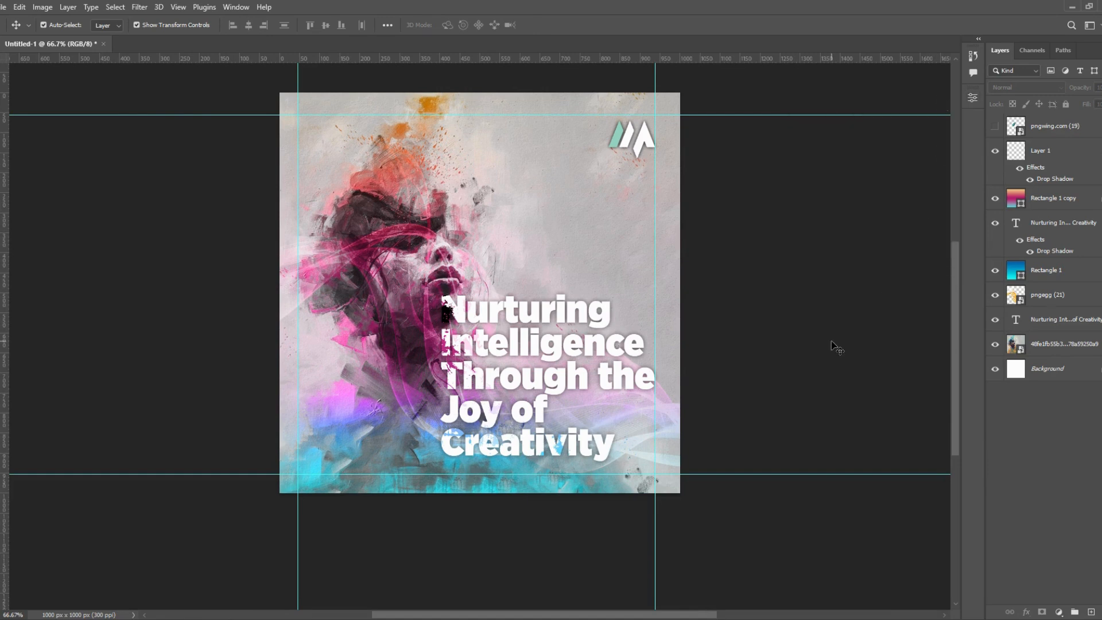
# - Move the drop-shadowed headline layer directly above Rectangle 1 copy and set its blend mode to Normal
pyautogui.click(491, 208)
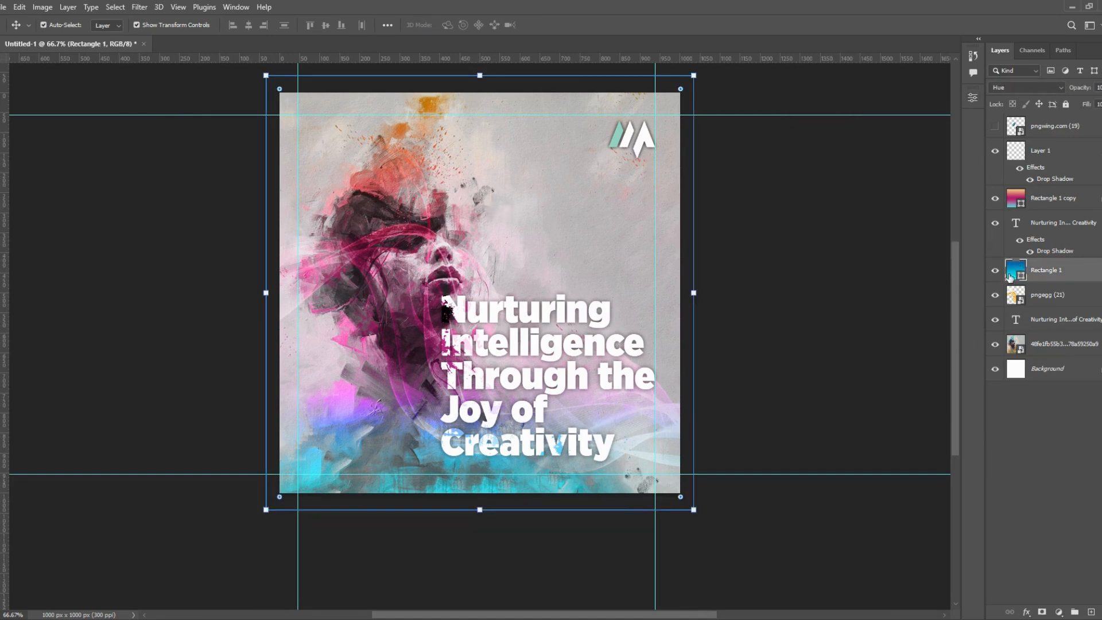
pyautogui.click(924, 372)
pyautogui.click(610, 388)
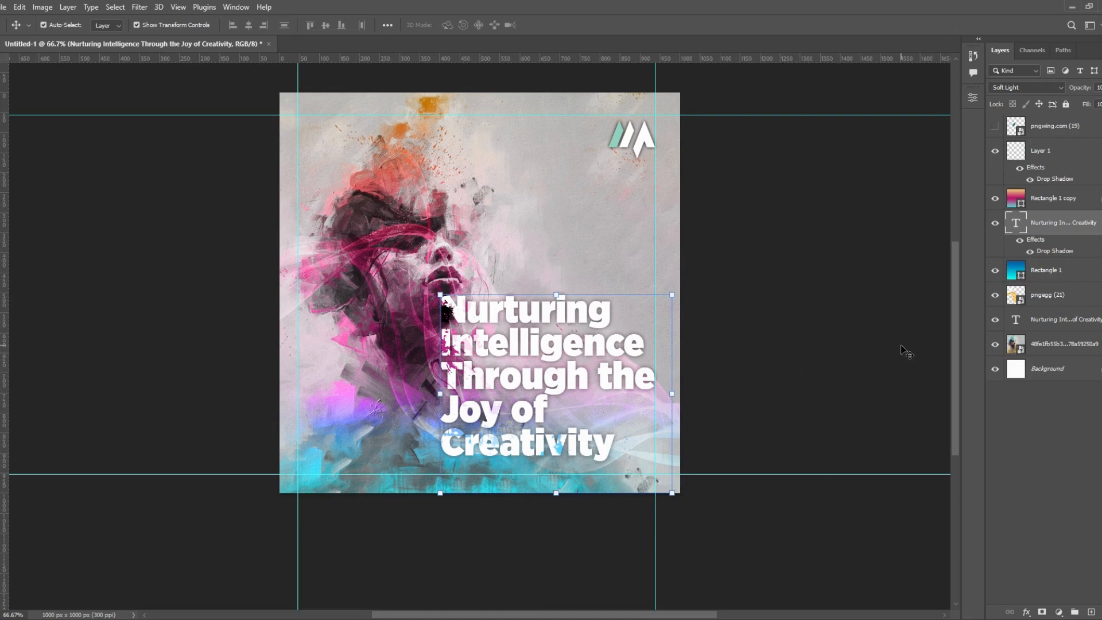
pyautogui.moveTo(1018, 222); pyautogui.dragTo(1016, 192)
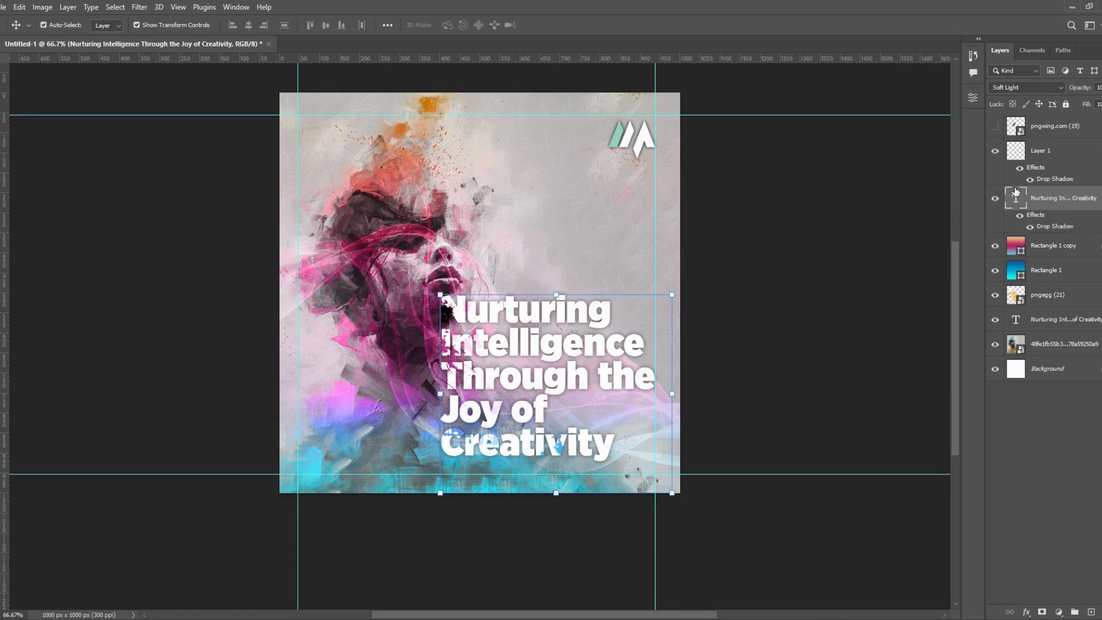
pyautogui.click(1033, 87)
pyautogui.click(1035, 94)
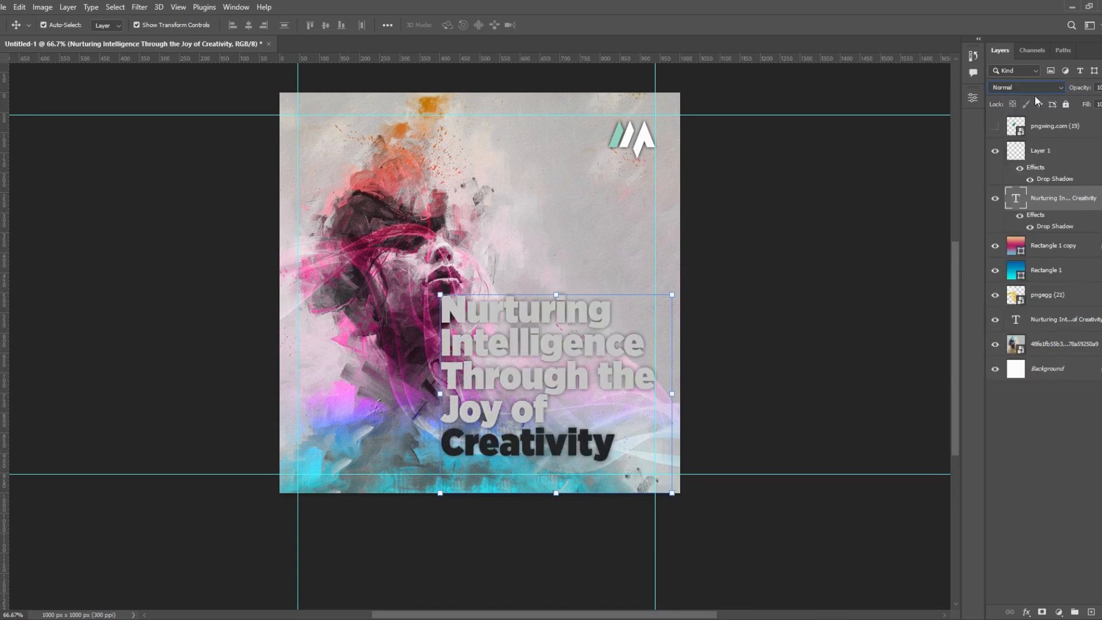
# - Set the word "Creativity" in the drop-shadowed headline to the mint green sampled from the logo
pyautogui.doubleClick(522, 445)
pyautogui.moveTo(612, 456); pyautogui.dragTo(444, 455)
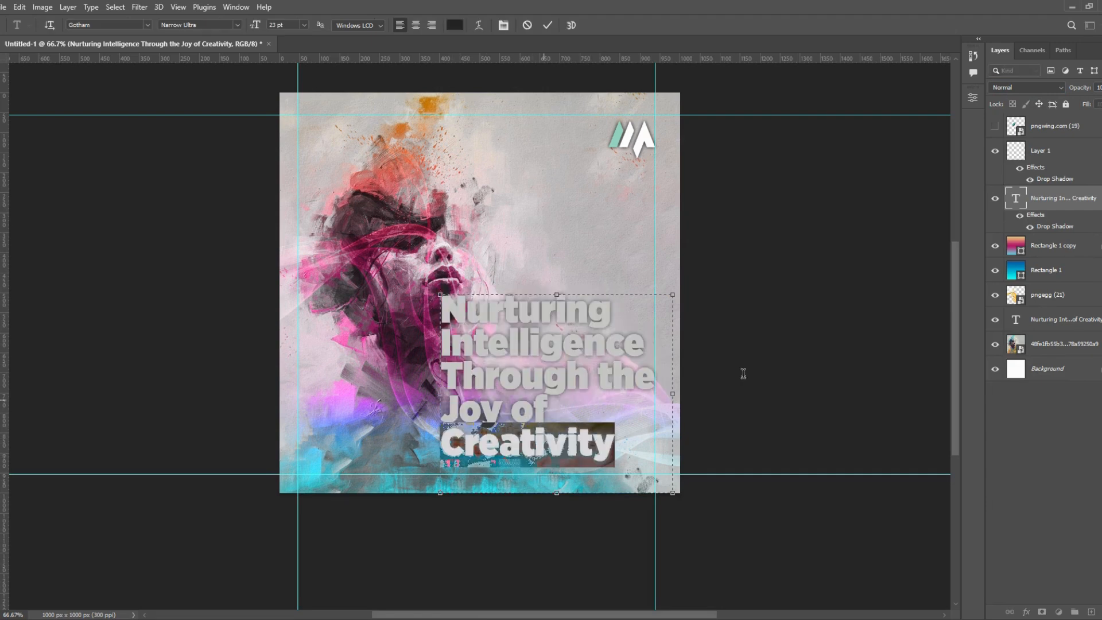
pyautogui.click(973, 98)
pyautogui.click(890, 244)
pyautogui.click(398, 462)
pyautogui.click(428, 468)
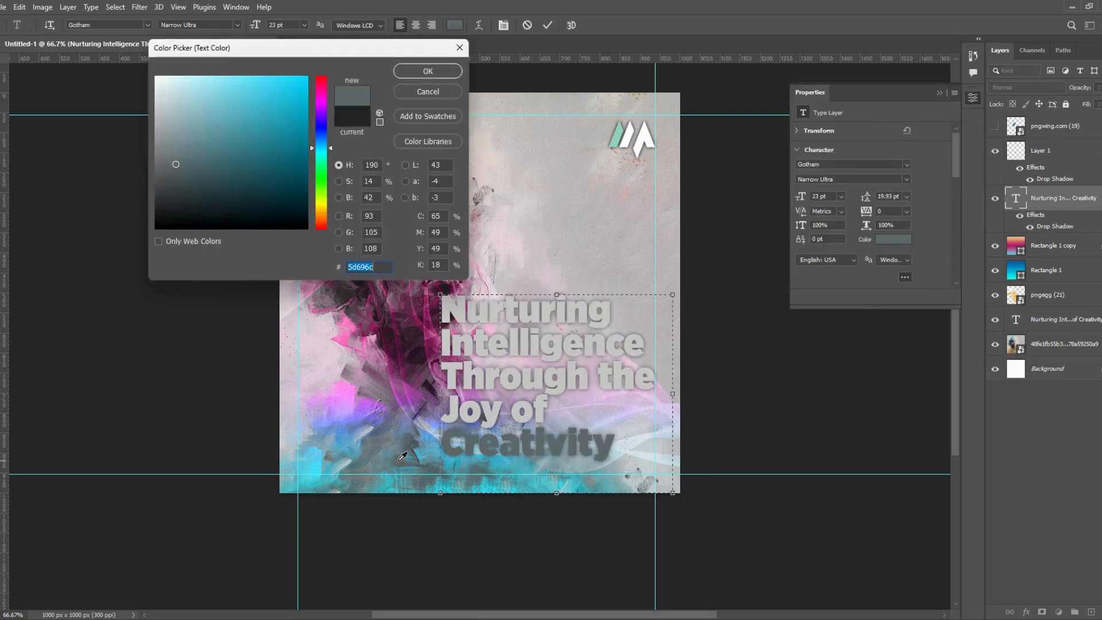
pyautogui.click(473, 482)
pyautogui.click(620, 137)
pyautogui.click(613, 136)
pyautogui.click(453, 73)
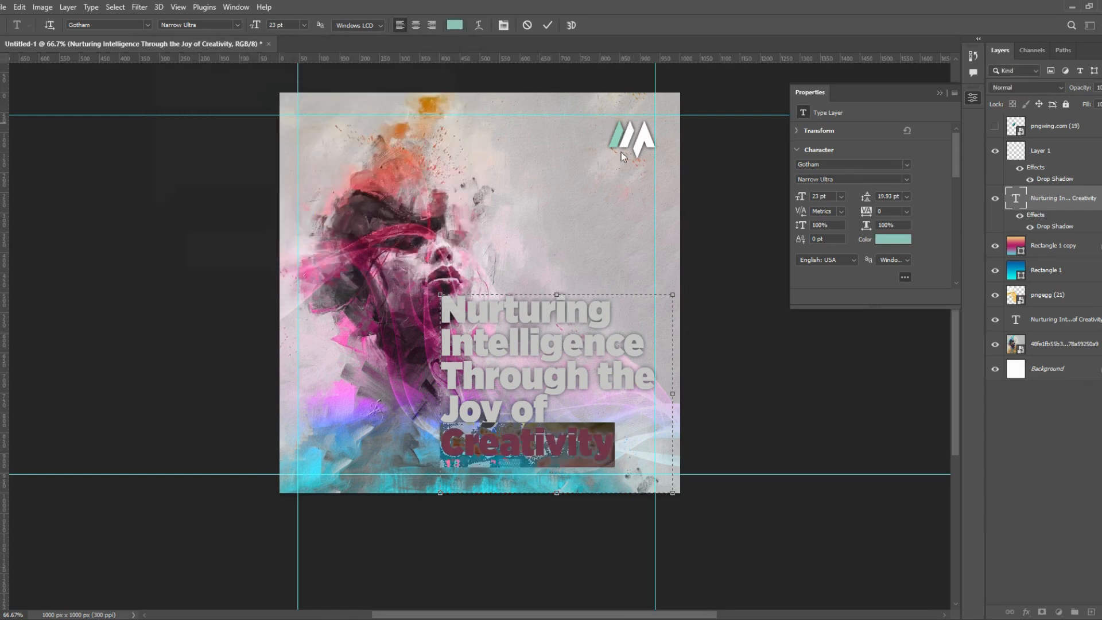
# - Set the headline words "Nurturing Intelligence Through the Joy of" to the white sampled from the logo
pyautogui.hotkey('ctrl', 'a')
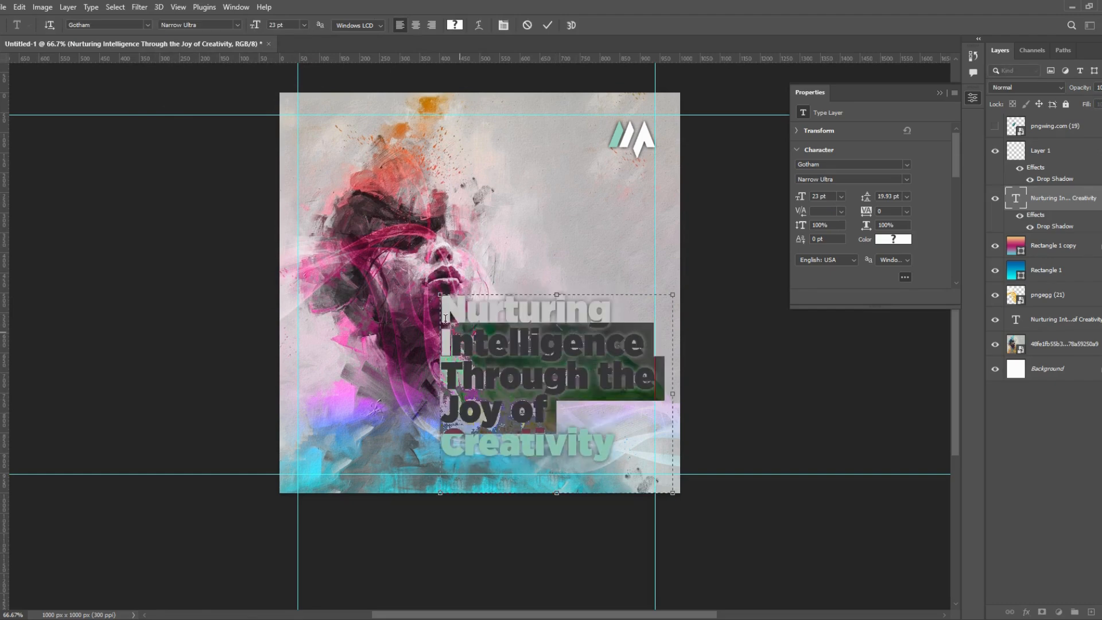
pyautogui.click(893, 238)
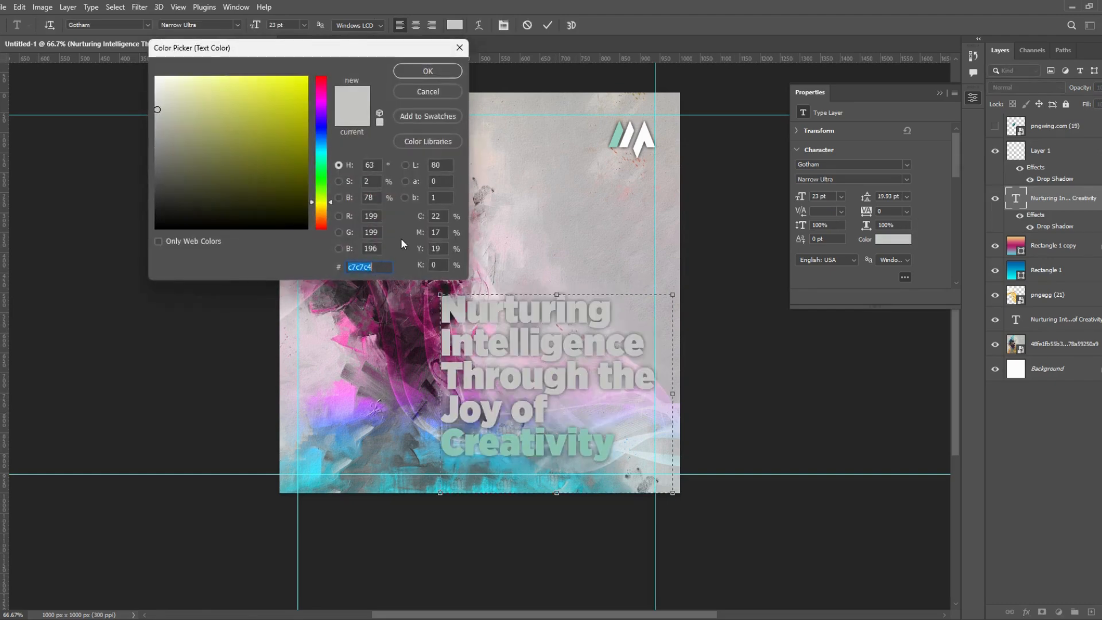
pyautogui.click(643, 136)
pyautogui.click(427, 70)
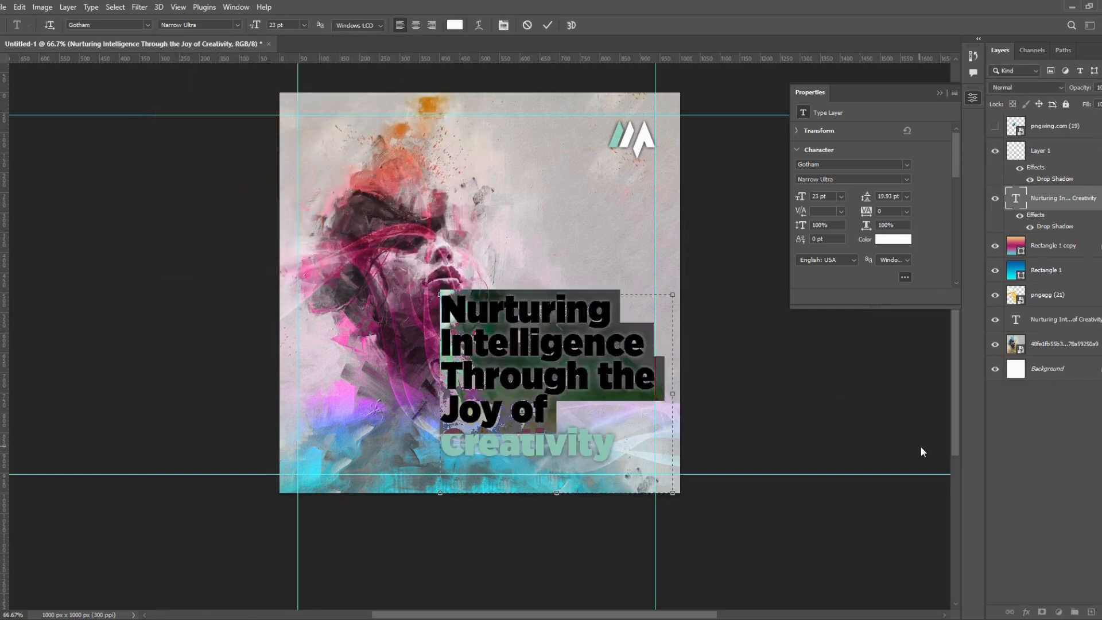
pyautogui.press('Escape')
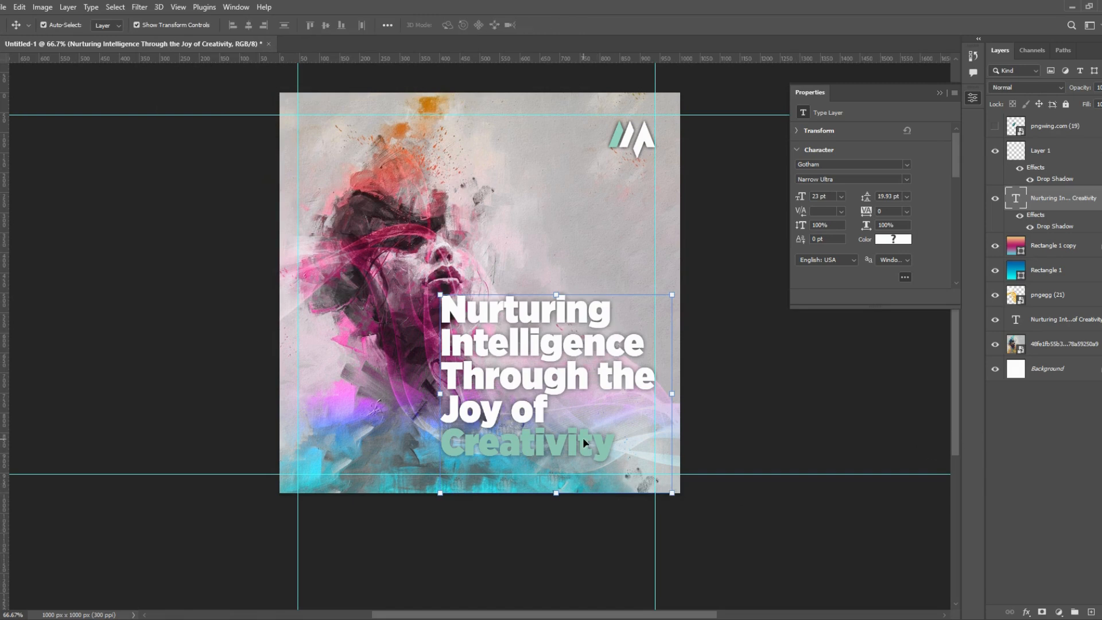
# - Set the blend mode of the drop-shadowed headline layer to Color Burn
pyautogui.click(874, 343)
pyautogui.click(1031, 206)
pyautogui.click(1028, 88)
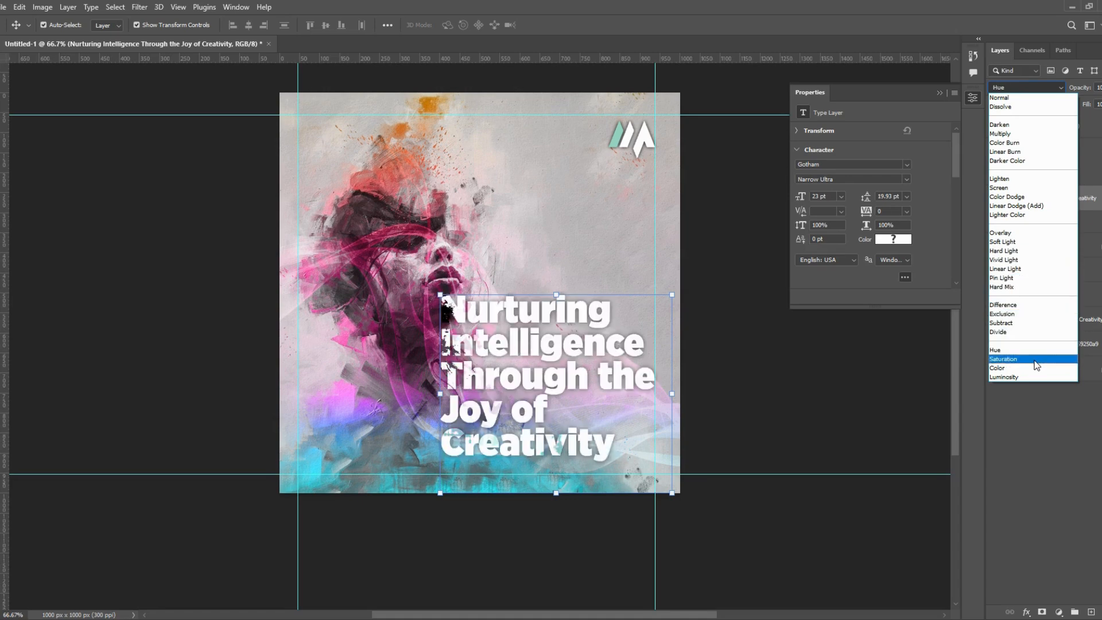
pyautogui.click(1023, 144)
pyautogui.click(816, 529)
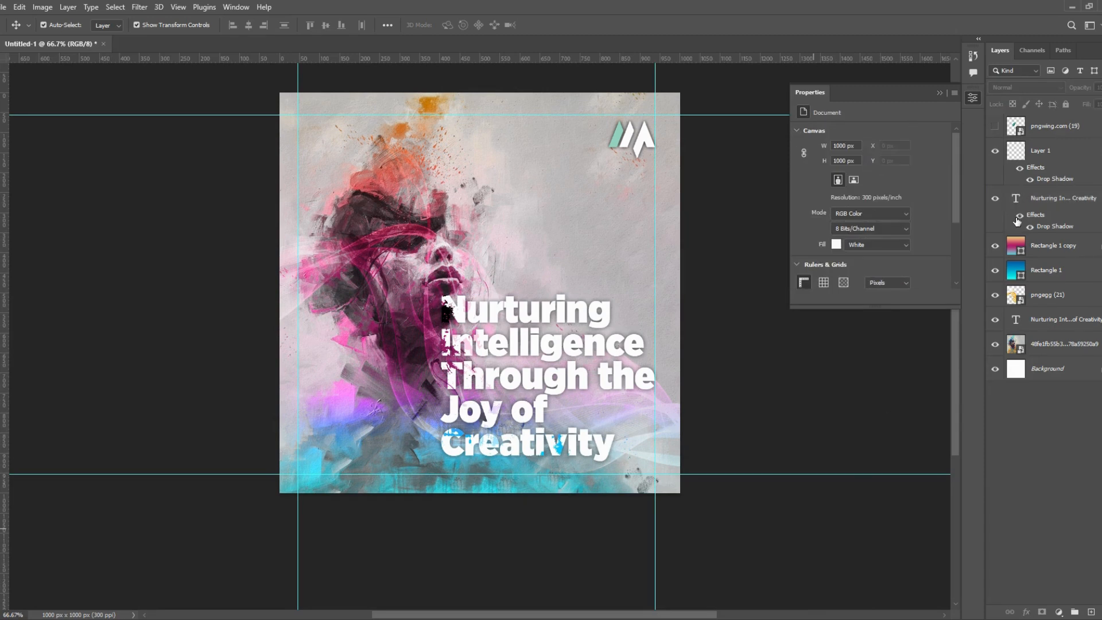
# - Show the pngwing.com (19) butterfly, move it beside "Joy of" in the headline and scale it to 8.53%
pyautogui.click(1020, 217)
pyautogui.click(995, 126)
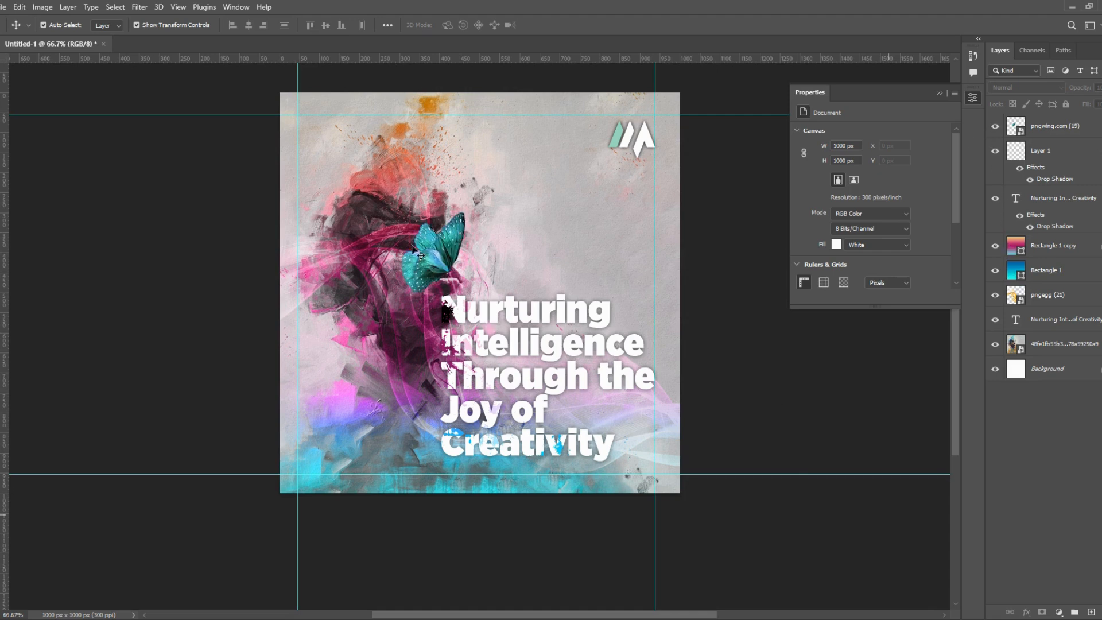
pyautogui.moveTo(439, 261); pyautogui.dragTo(590, 433)
pyautogui.moveTo(562, 396); pyautogui.dragTo(563, 405)
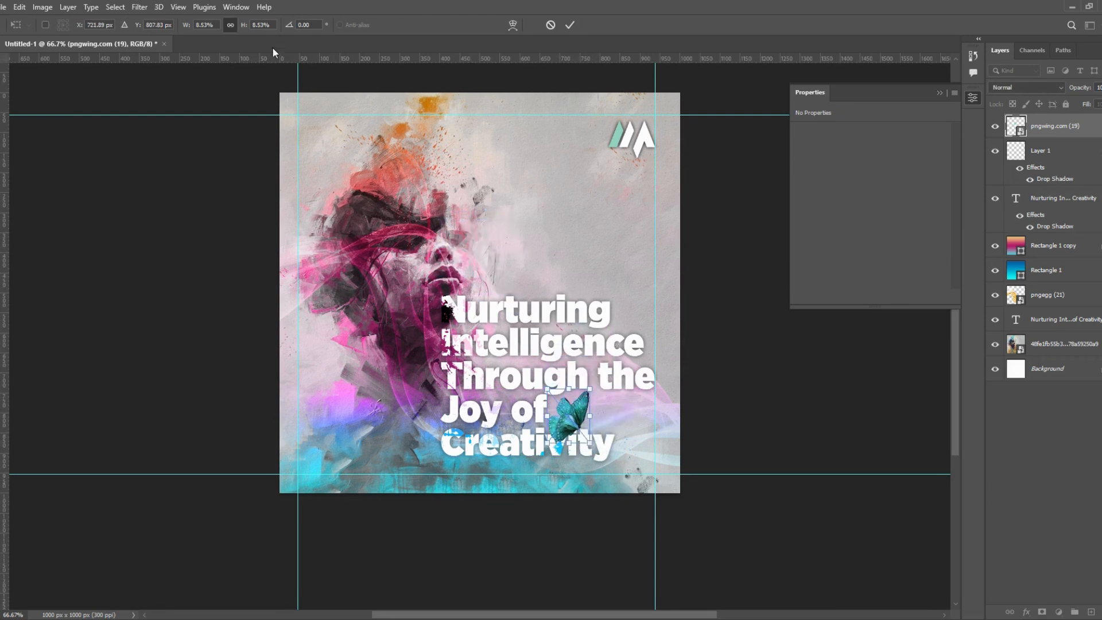
# - Flip the butterfly horizontally, reduce it to about 68 by 85 px and place it above the end of "Creativity"
pyautogui.rightClick(575, 423)
pyautogui.click(583, 407)
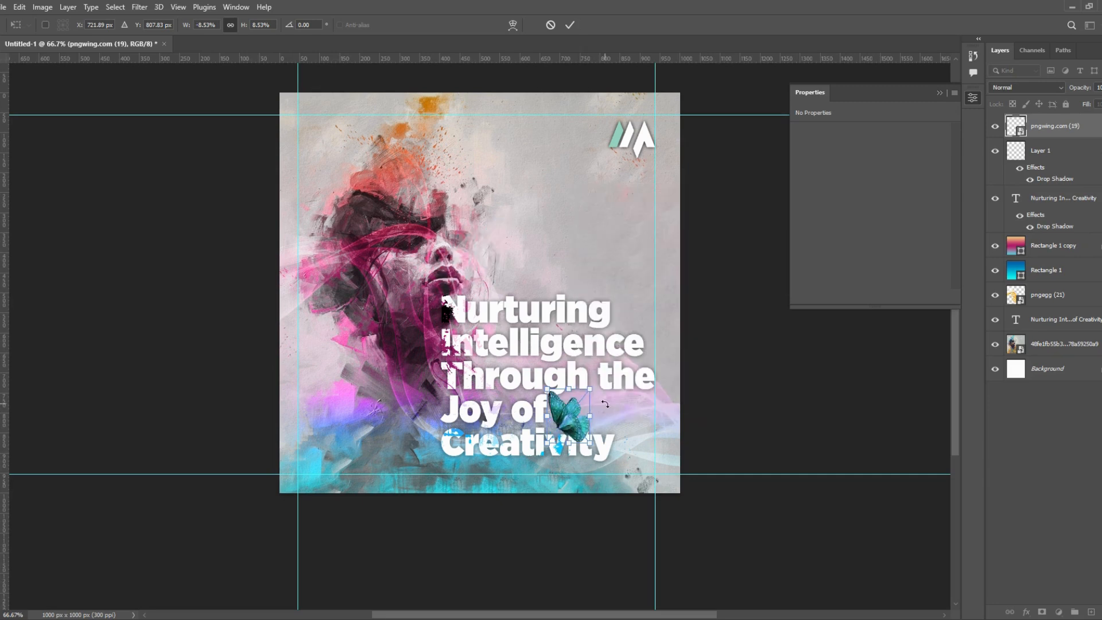
pyautogui.moveTo(573, 422)
pyautogui.mouseDown()
pyautogui.moveTo(598, 421)
pyautogui.moveTo(586, 422)
pyautogui.moveTo(601, 442)
pyautogui.moveTo(586, 426)
pyautogui.moveTo(571, 430)
pyautogui.mouseUp()
pyautogui.press('Return')
pyautogui.click(796, 442)
pyautogui.click(578, 428)
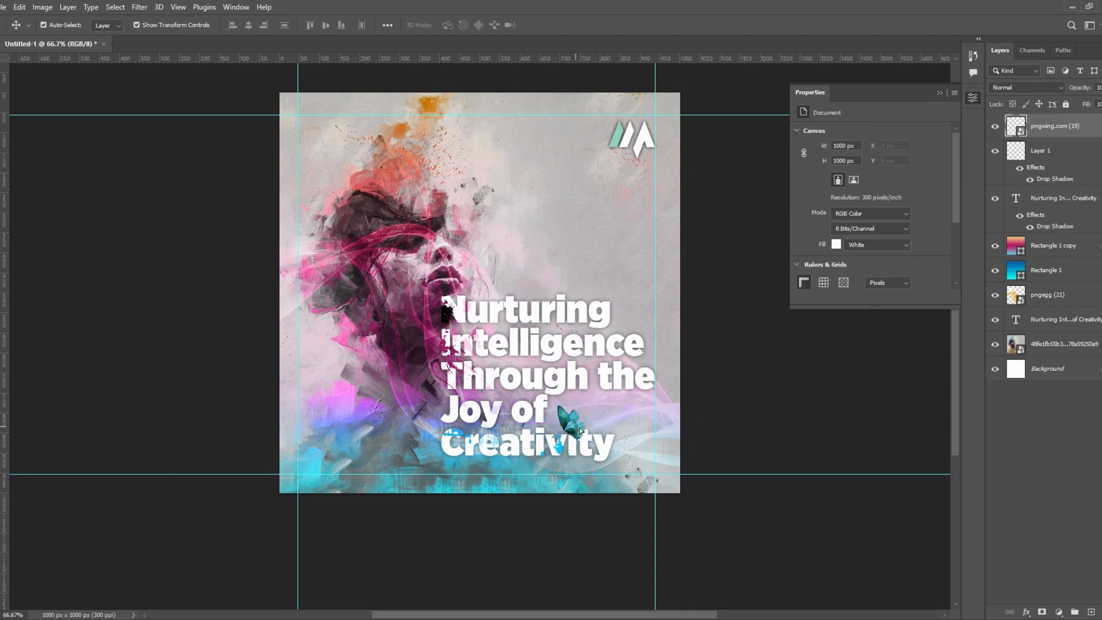
# - Set the blend mode of the pngwing.com (19) butterfly layer to Linear Burn
pyautogui.click(1036, 87)
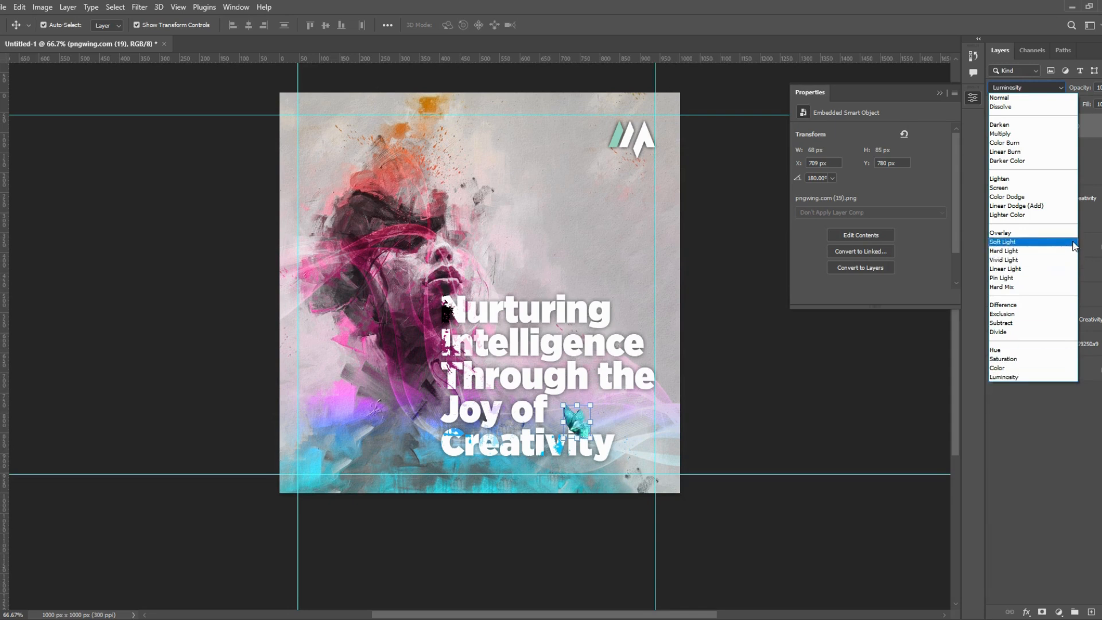
pyautogui.click(1073, 154)
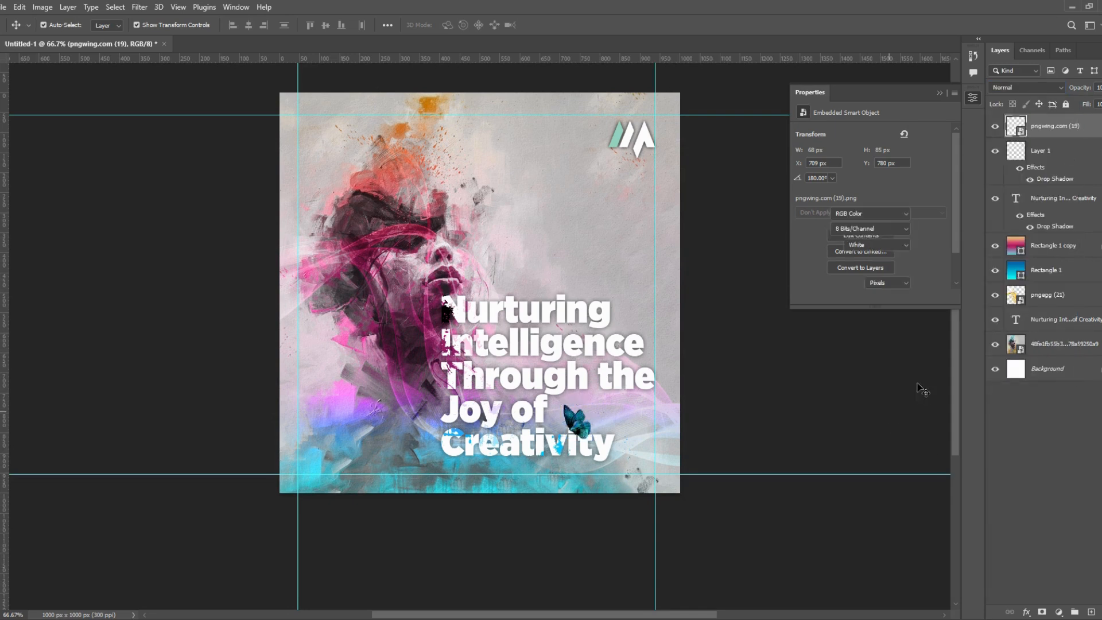
pyautogui.click(907, 420)
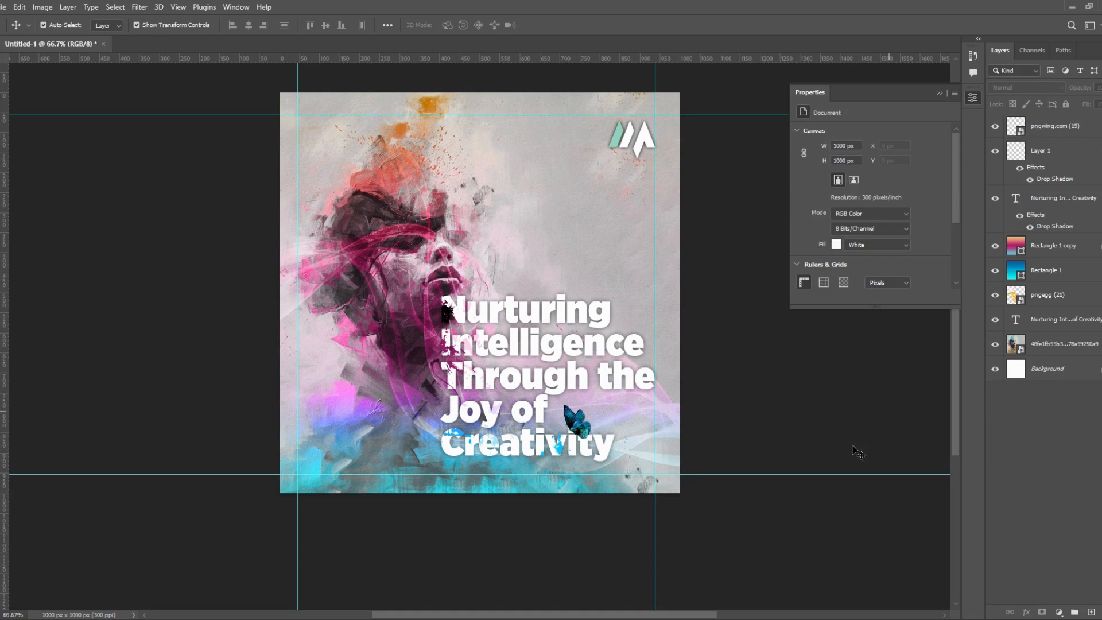
# - Open the file commands for the document
pyautogui.click(3, 9)
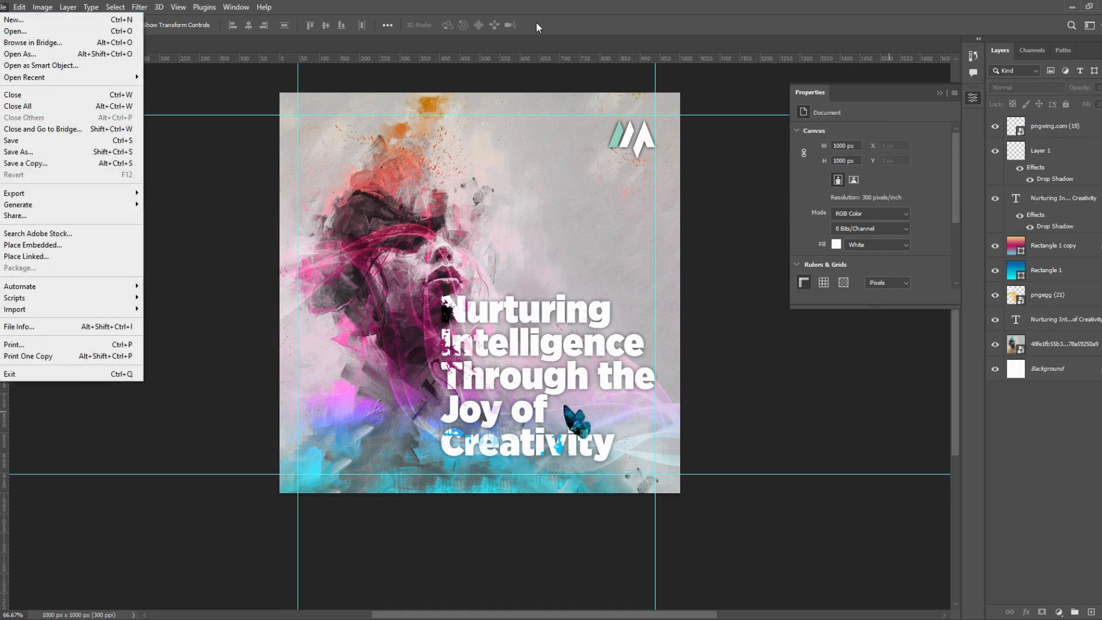